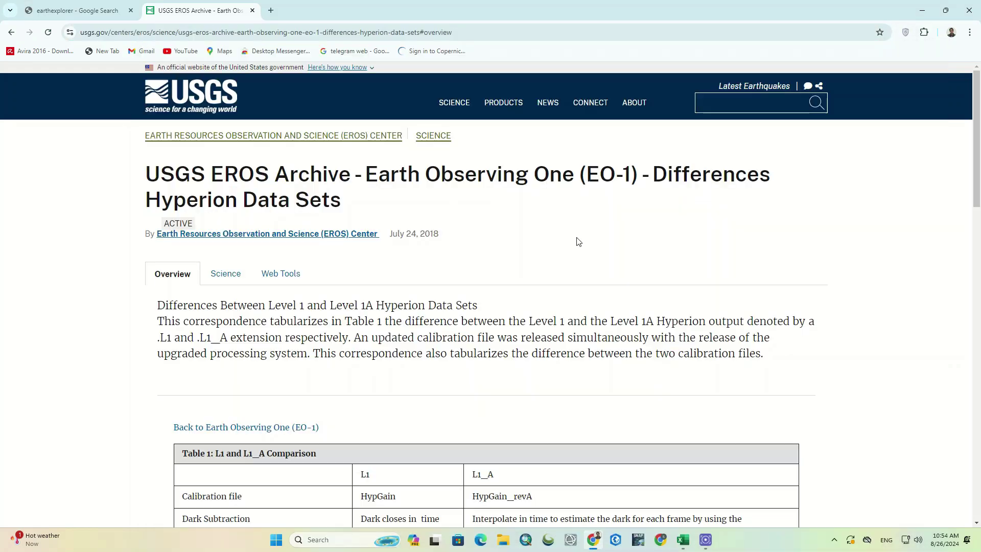
# Step: Go from Science to the main EO-1 archive page and show its Web Tools tab
pyautogui.click(228, 280)
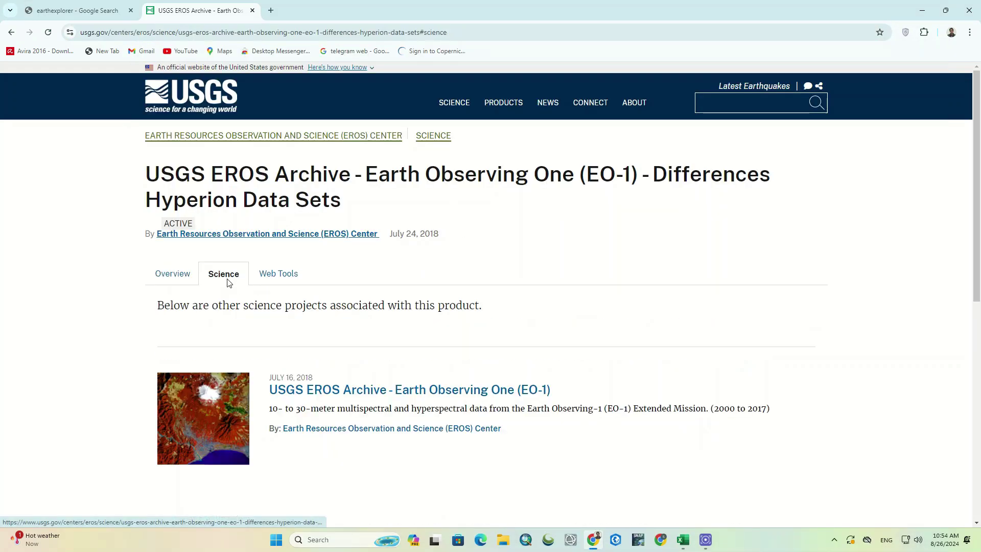
pyautogui.scroll(-2, 300, 311)
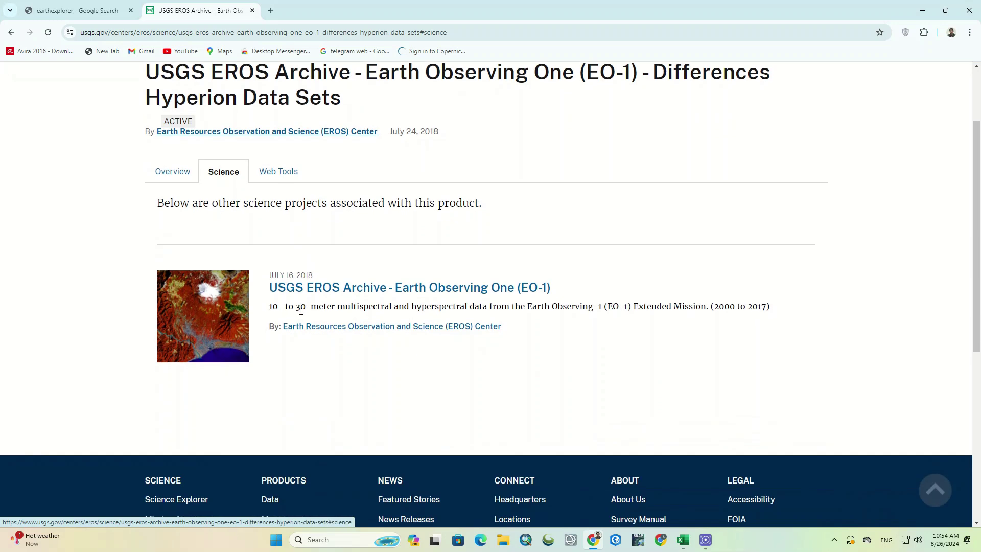
pyautogui.click(325, 291)
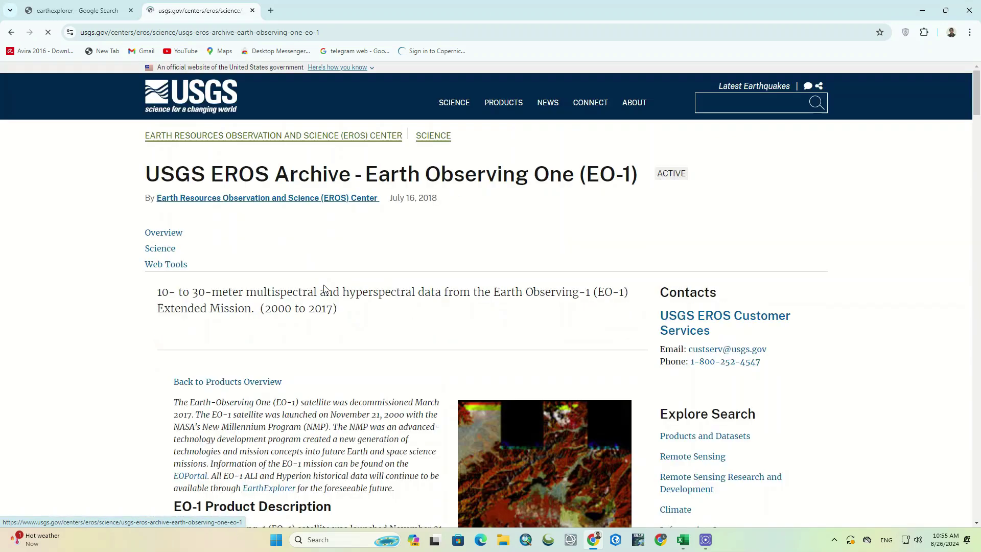
pyautogui.scroll(-5, 325, 287)
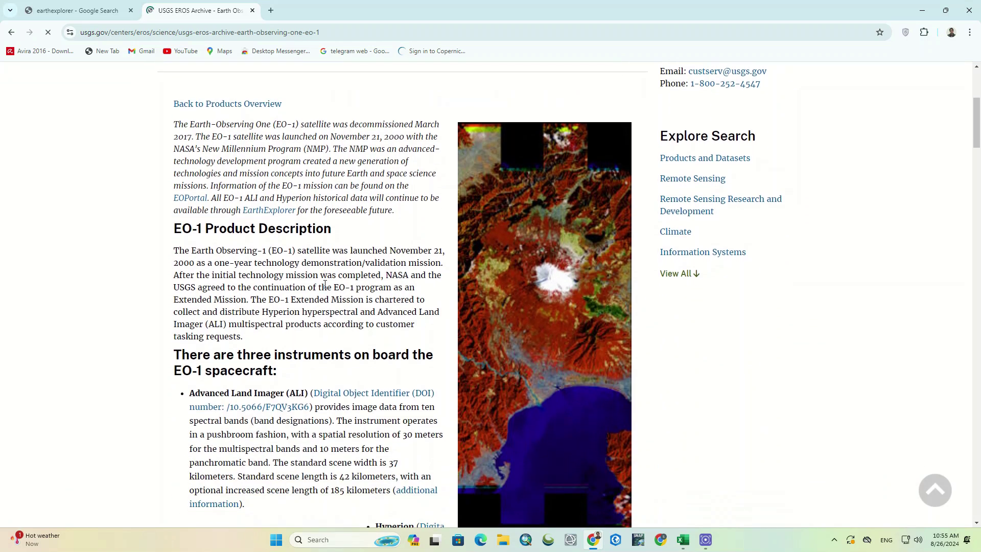
pyautogui.scroll(5, 324, 285)
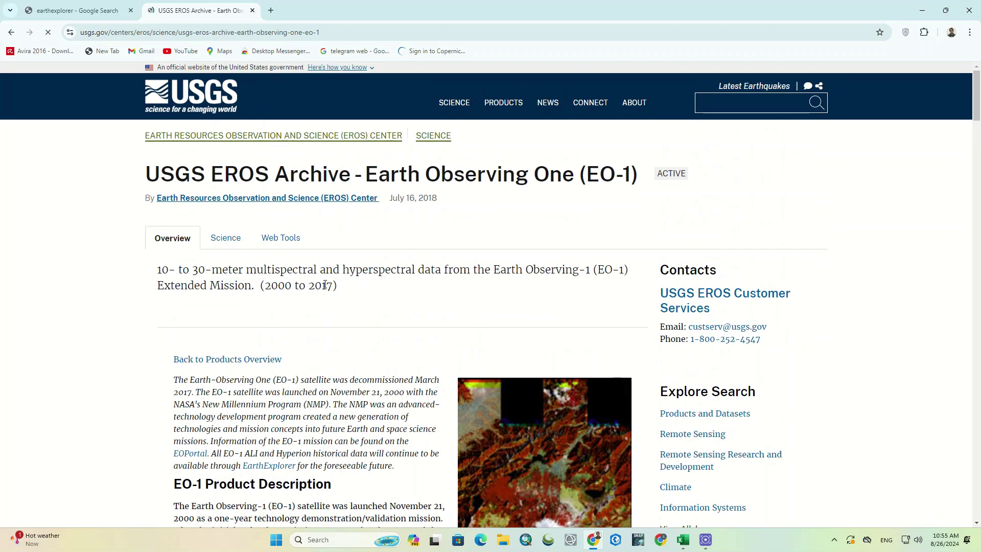
pyautogui.click(292, 238)
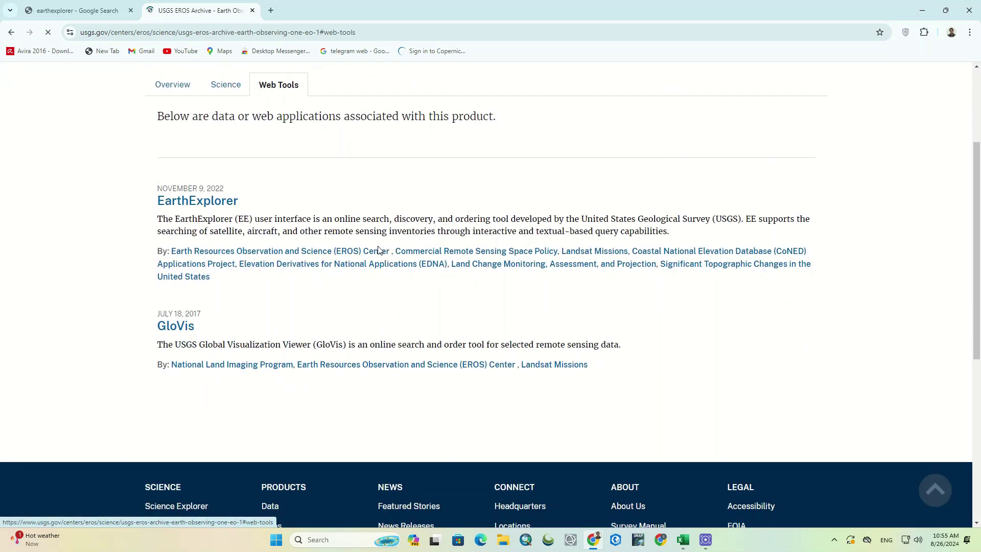
# Step: Open the EarthExplorer link in a new browser tab
pyautogui.scroll(3, 379, 250)
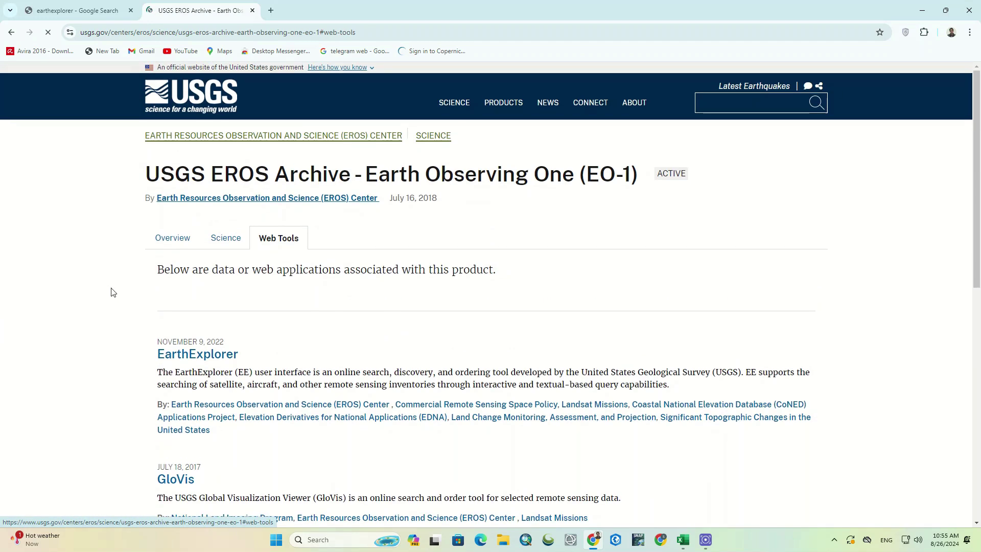
pyautogui.rightClick(176, 356)
pyautogui.click(215, 364)
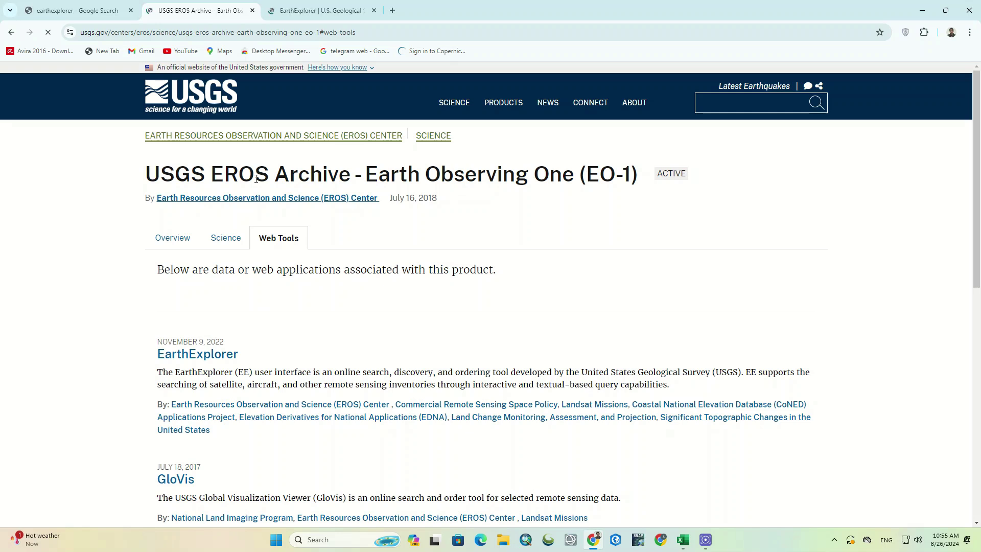
# Step: Switch to the EarthExplorer tab and launch the application with 'Visit Earth Explorer'
pyautogui.click(314, 10)
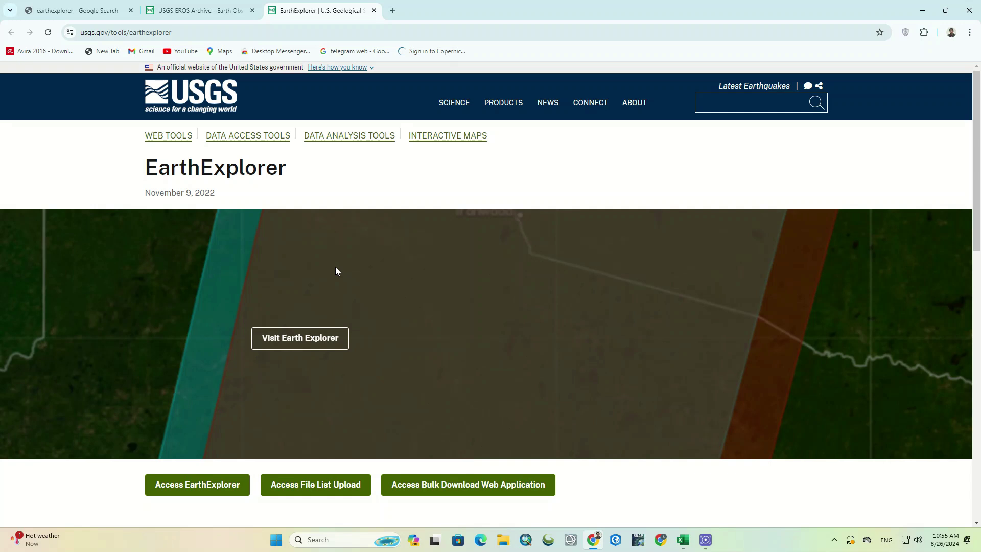
pyautogui.click(314, 341)
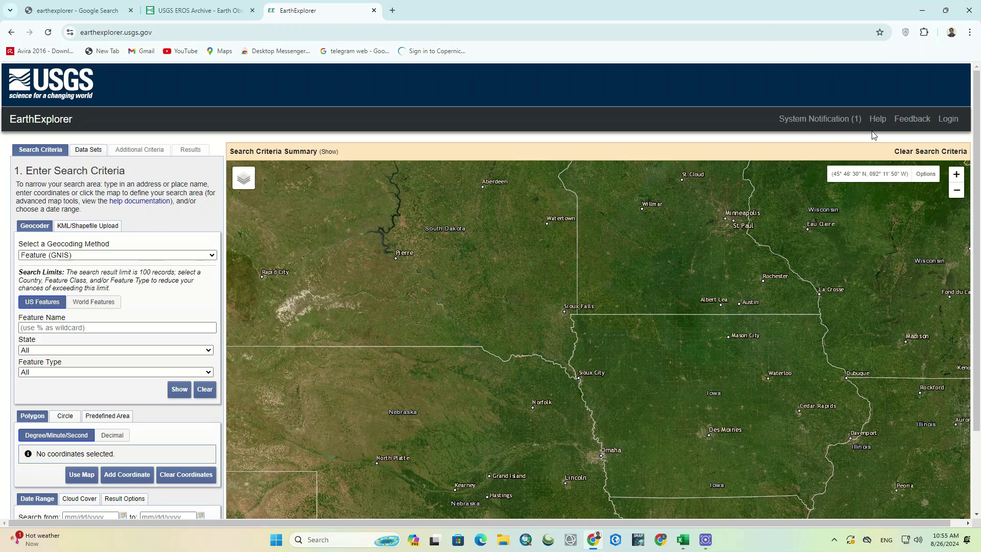
# Step: Log in to EarthExplorer with the USGS account's username and password
pyautogui.click(948, 119)
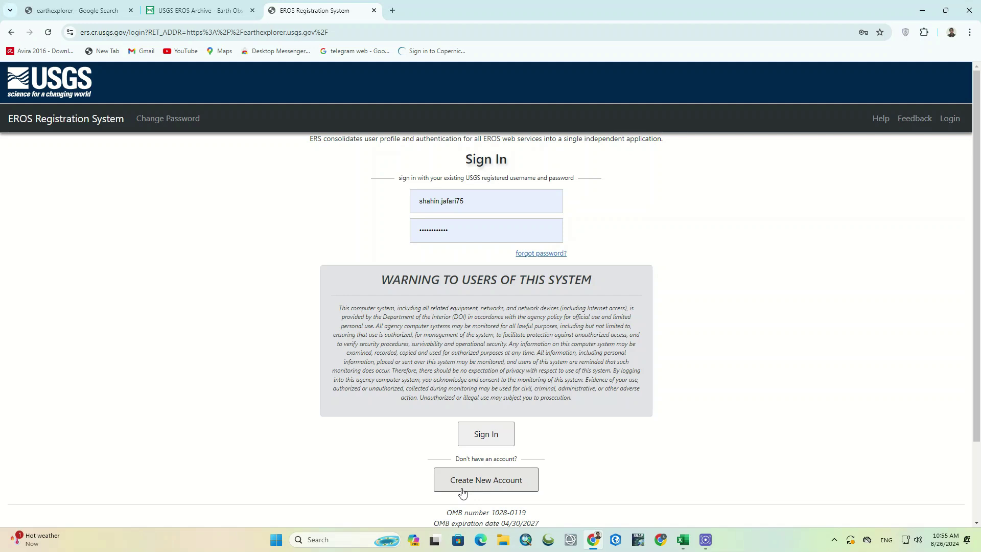
pyautogui.click(490, 432)
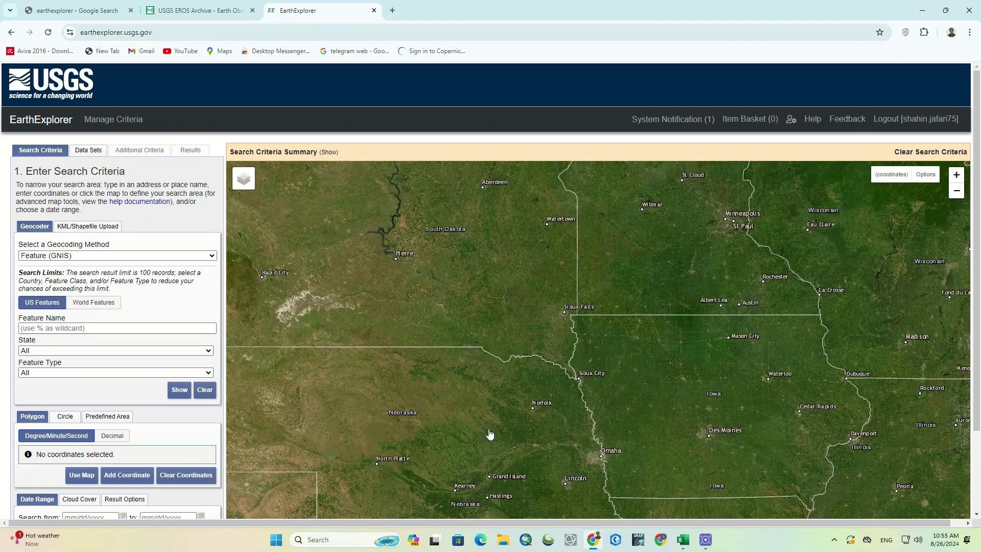
# Step: Zoom out to Europe, Africa and Asia, select EO-1 Hyperion and show its coverage map
pyautogui.scroll(-1, 445, 305)
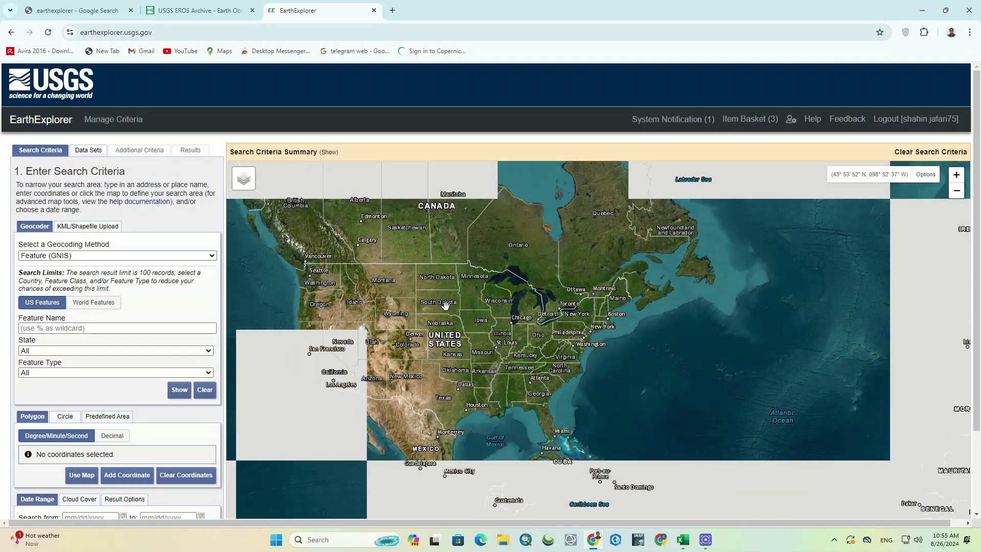
pyautogui.scroll(-1, 445, 306)
pyautogui.moveTo(445, 305); pyautogui.dragTo(377, 275)
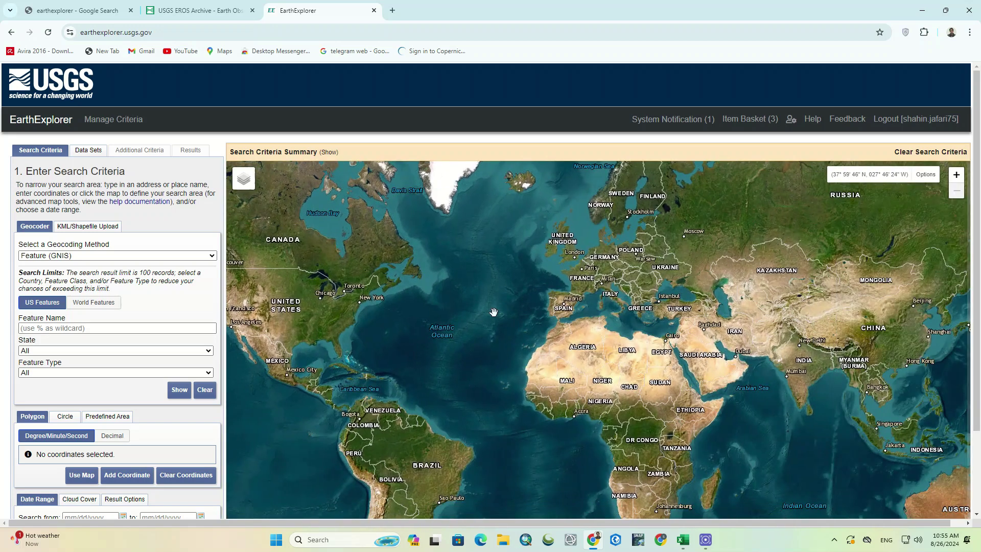
pyautogui.click(89, 151)
pyautogui.scroll(-2, 104, 197)
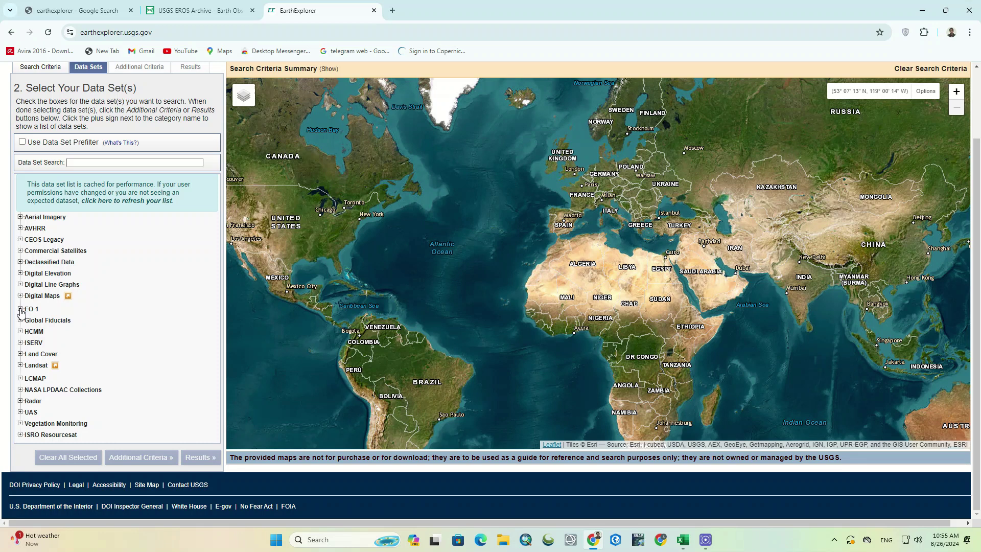
pyautogui.click(20, 310)
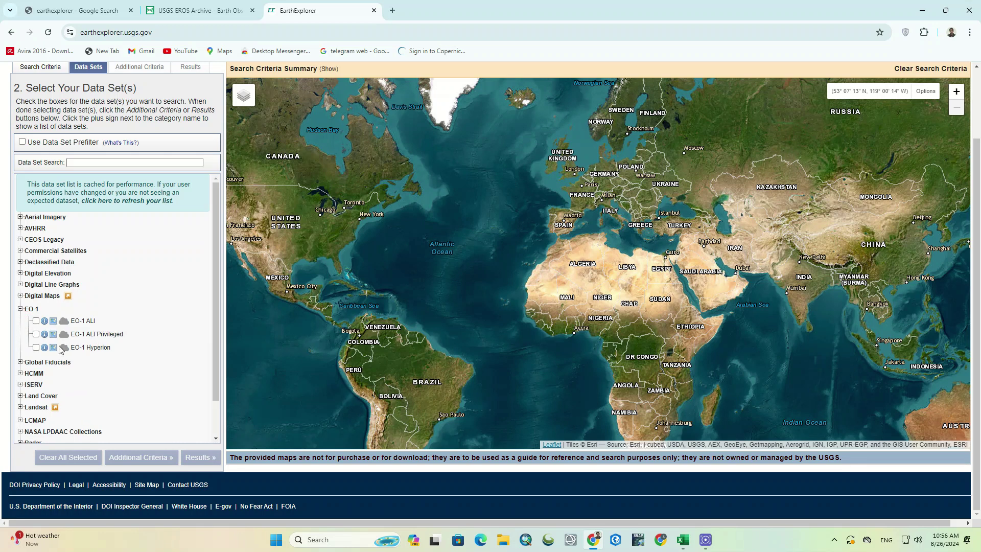
pyautogui.click(36, 348)
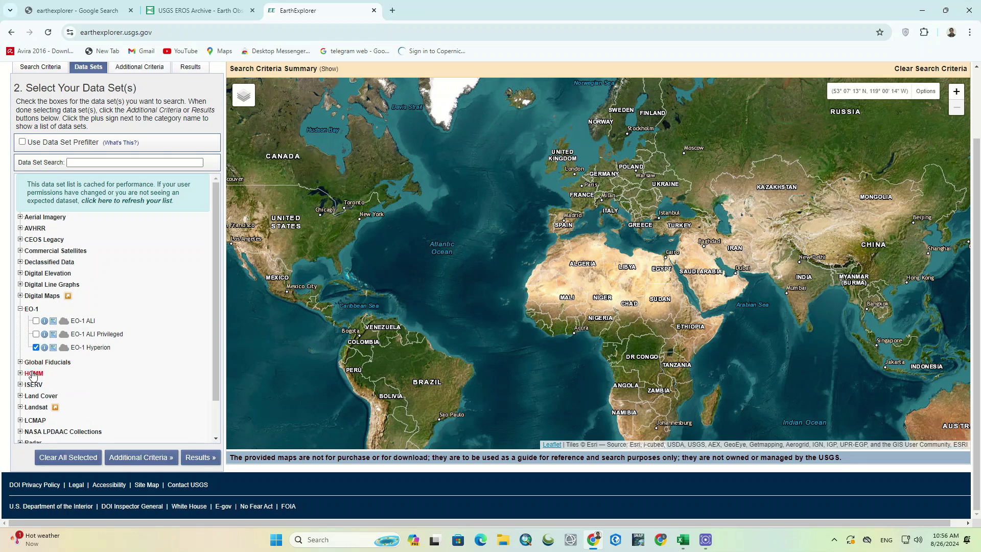
pyautogui.click(54, 349)
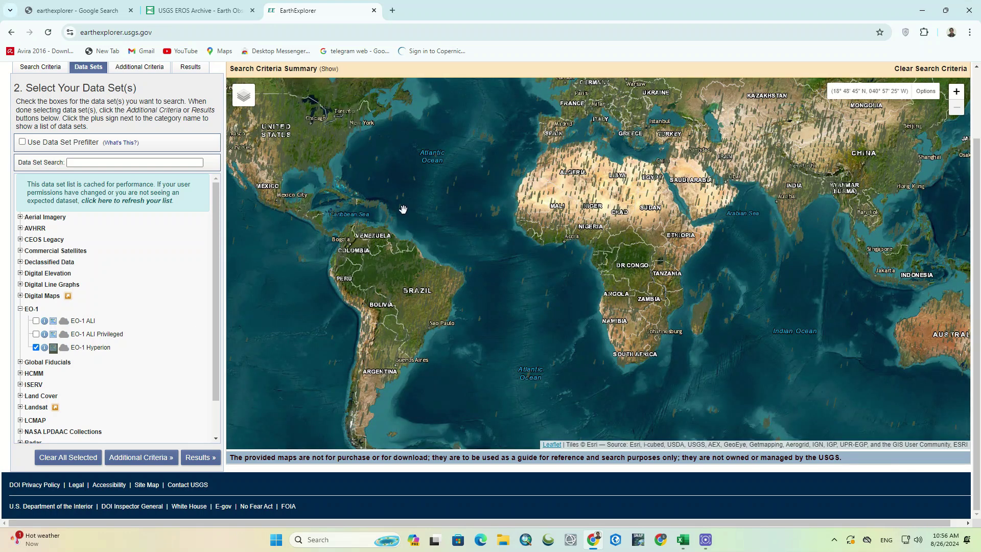
# Step: Deselect EO-1 Hyperion and switch its coverage footprints off and back on
pyautogui.click(36, 347)
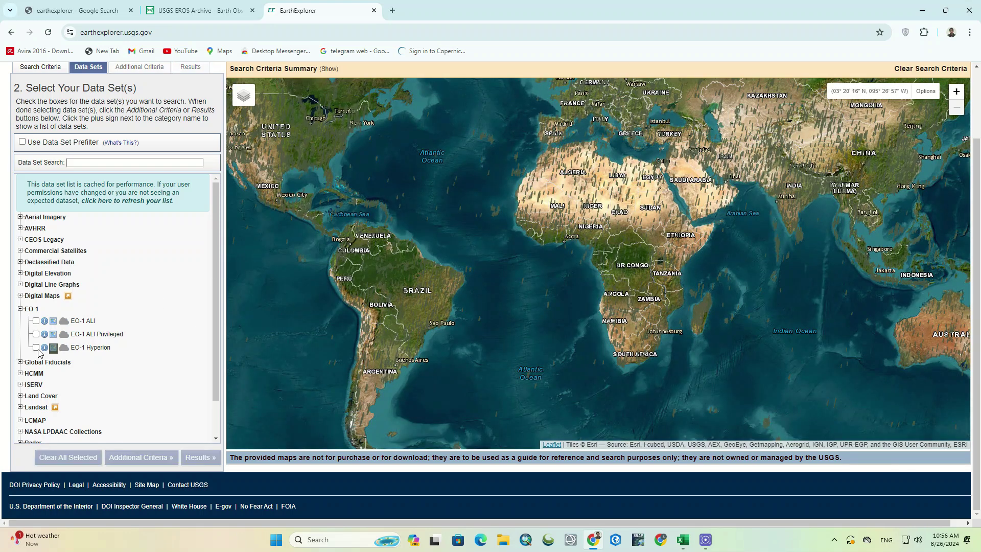
pyautogui.click(53, 348)
pyautogui.click(53, 348)
# Step: Pan across the Middle East and Mediterranean, then zoom to Los Angeles, California
pyautogui.scroll(2, 622, 199)
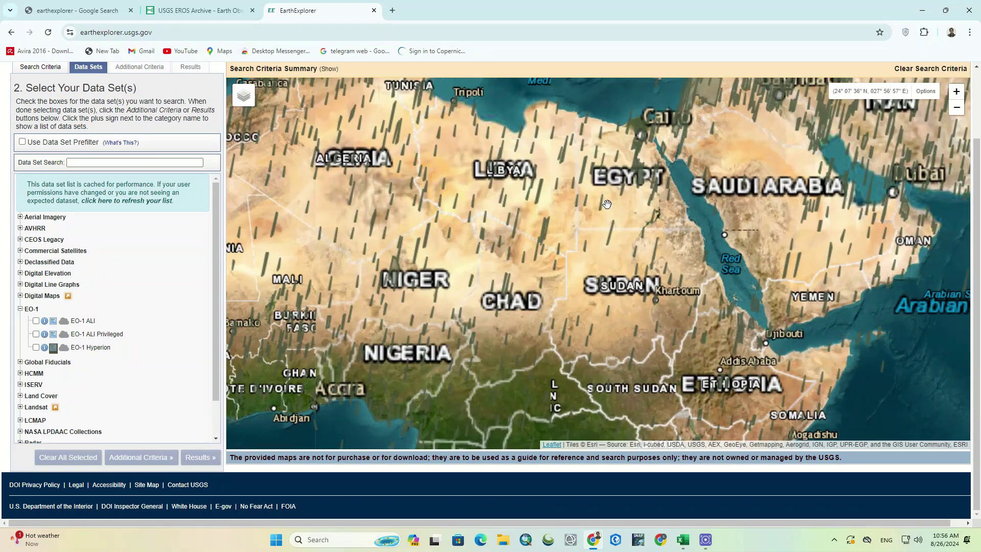
pyautogui.moveTo(621, 199); pyautogui.dragTo(542, 367)
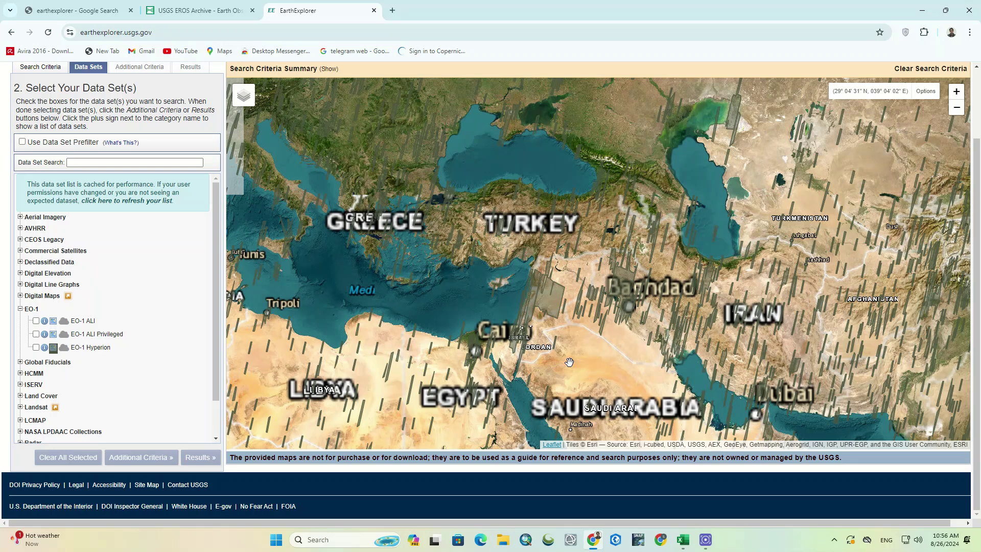
pyautogui.moveTo(576, 240); pyautogui.dragTo(789, 362)
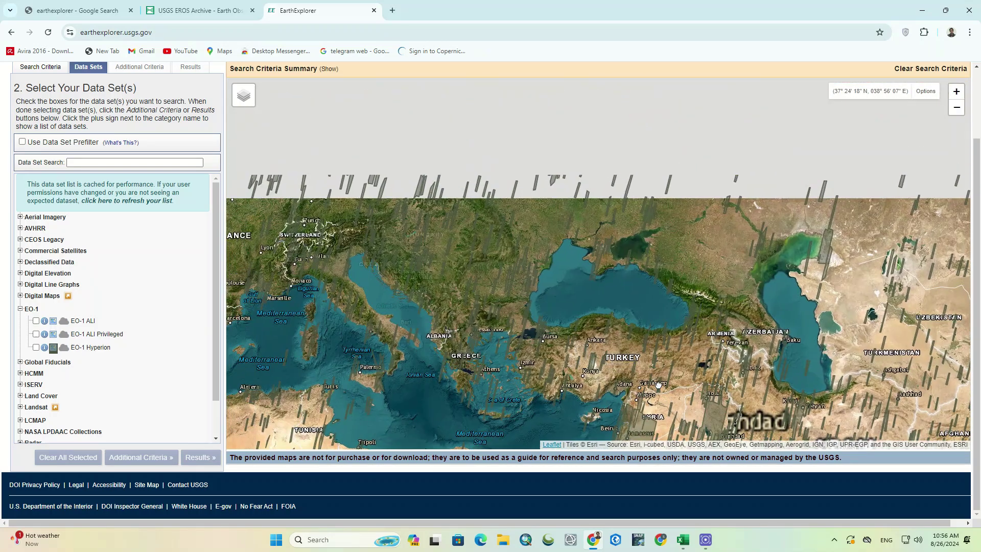
pyautogui.moveTo(570, 311); pyautogui.dragTo(775, 266)
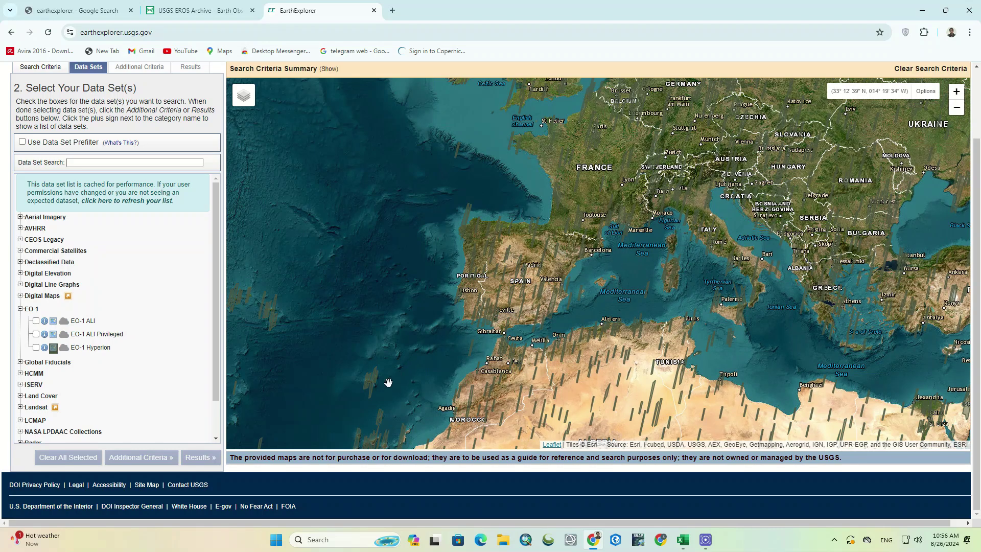
pyautogui.scroll(6, 368, 398)
pyautogui.scroll(-6, 475, 290)
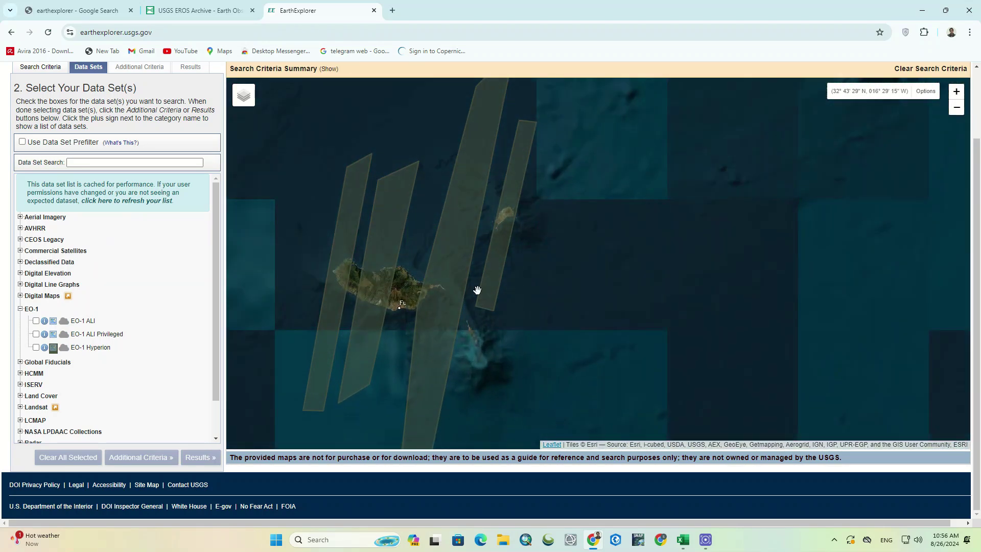
pyautogui.scroll(-3, 455, 277)
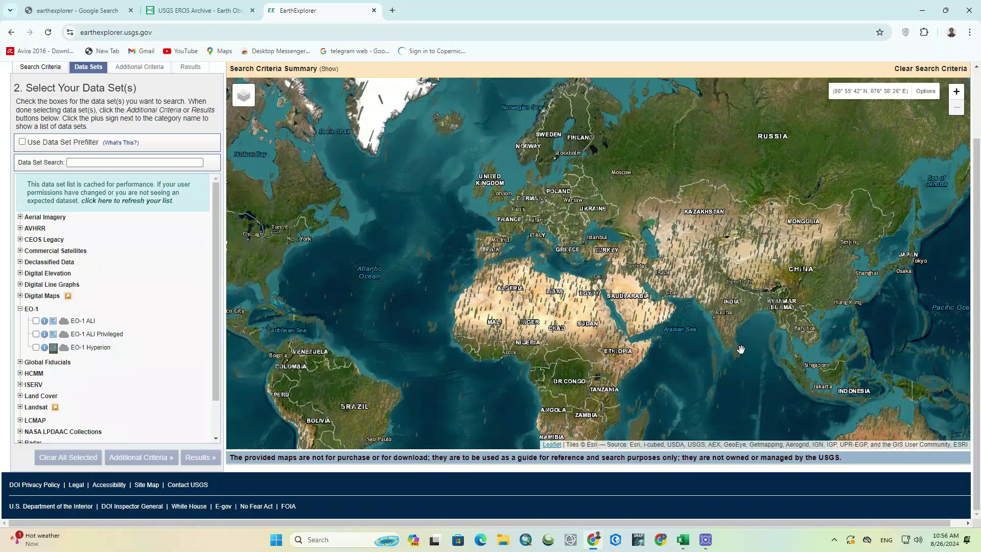
pyautogui.scroll(5, 434, 247)
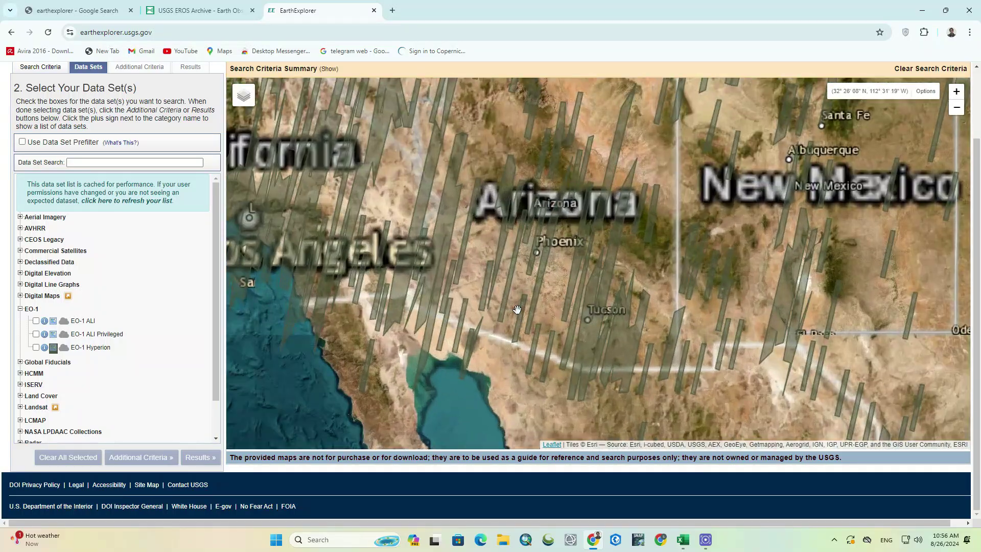
pyautogui.scroll(1, 541, 256)
pyautogui.moveTo(305, 290); pyautogui.dragTo(500, 367)
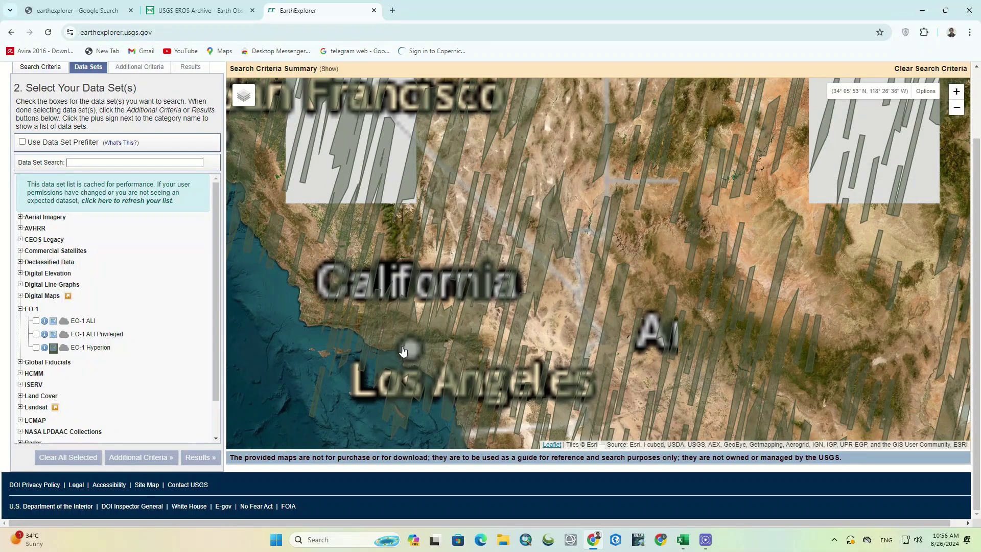
# Step: Draw a search polygon over the Southern California coast
pyautogui.scroll(1, 407, 346)
pyautogui.click(396, 218)
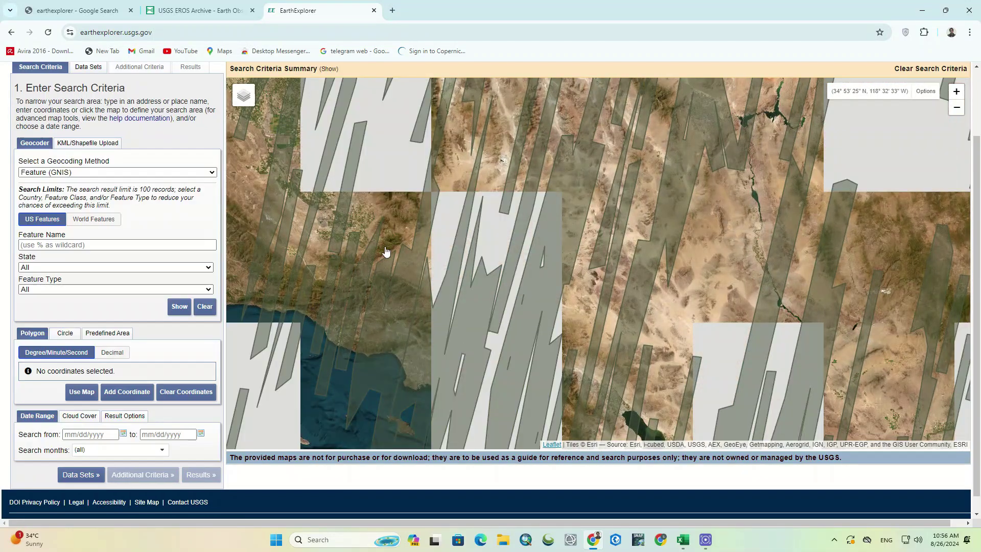
pyautogui.click(507, 319)
pyautogui.click(444, 444)
pyautogui.click(356, 440)
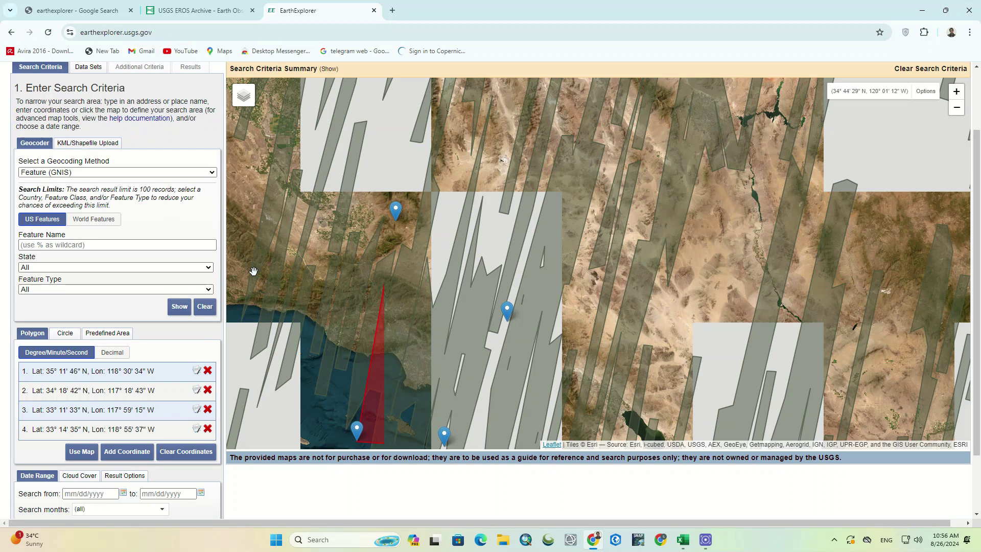
pyautogui.click(243, 261)
# Step: Hide the coverage map, select EO-1 Hyperion, and list the 142 matching scenes
pyautogui.scroll(2, 158, 99)
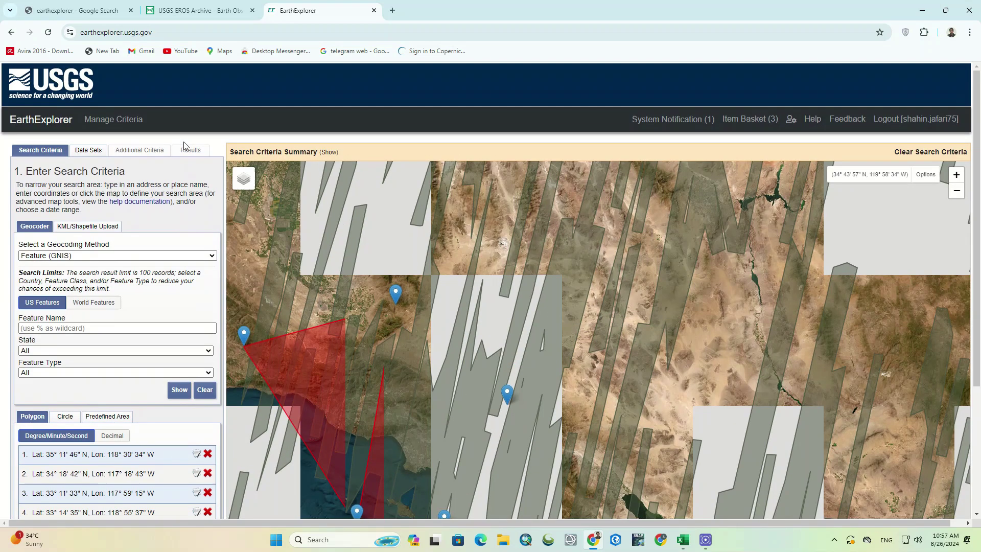
pyautogui.click(93, 152)
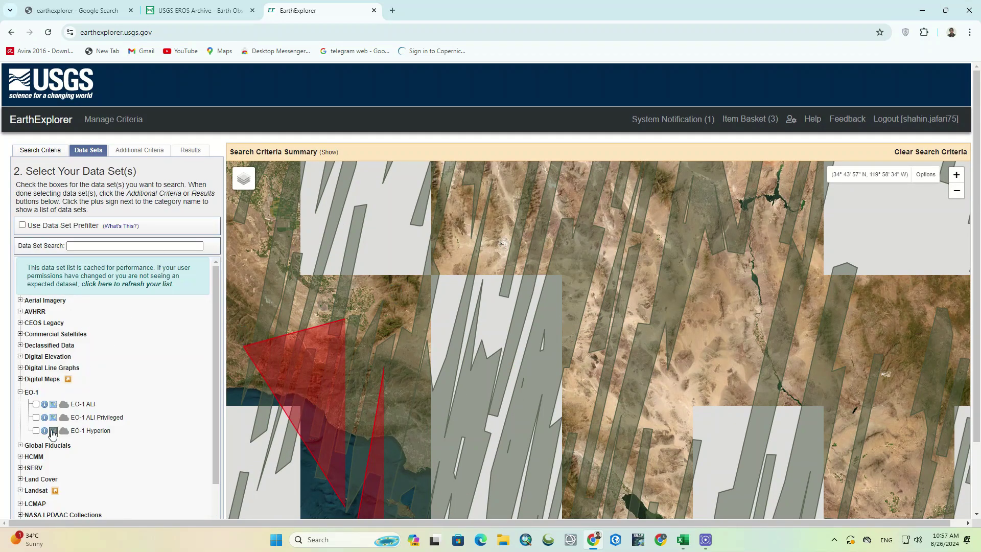
pyautogui.click(53, 430)
pyautogui.click(36, 430)
pyautogui.click(190, 150)
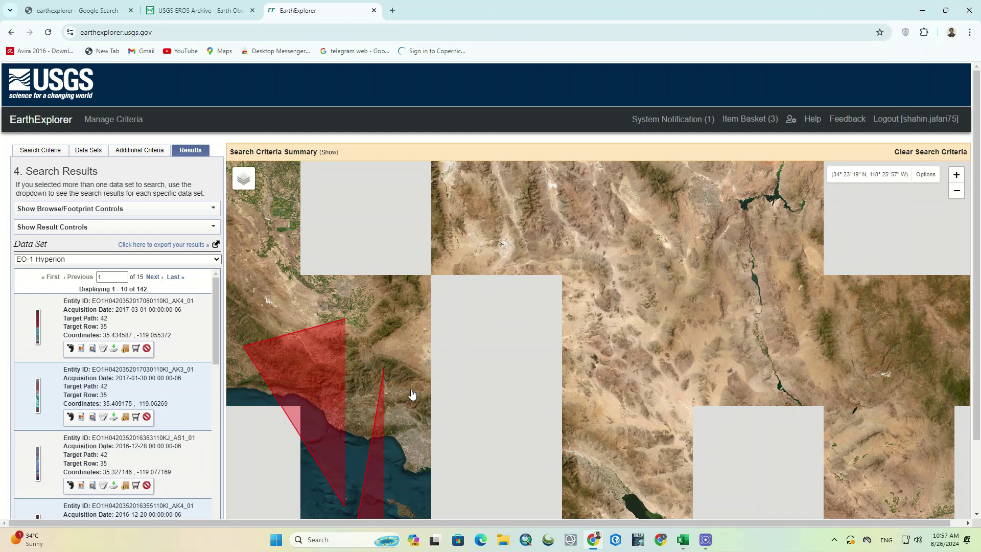
pyautogui.scroll(-2, 459, 285)
pyautogui.scroll(1, 460, 285)
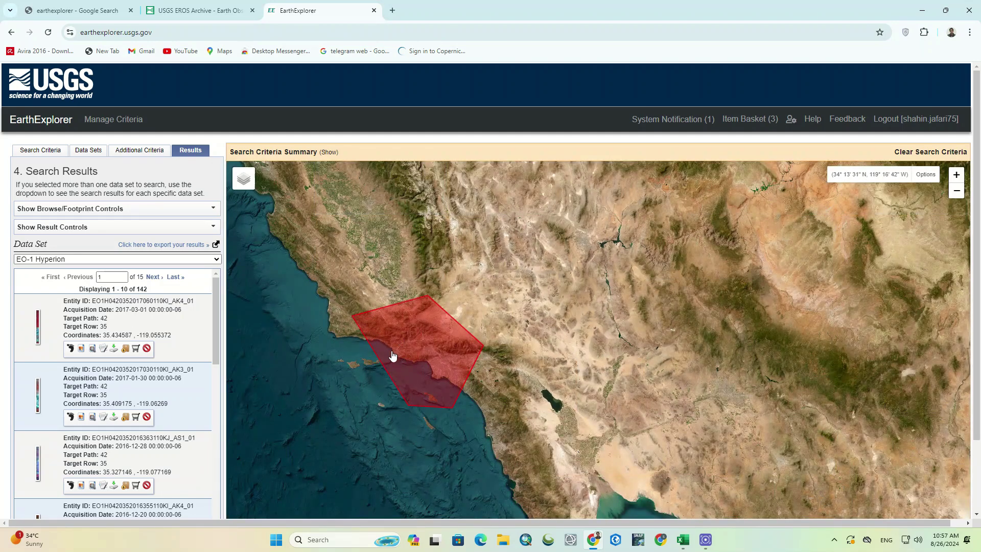
pyautogui.scroll(1, 391, 355)
# Step: Show the first result's footprint and overlay its browse image on the map
pyautogui.click(71, 348)
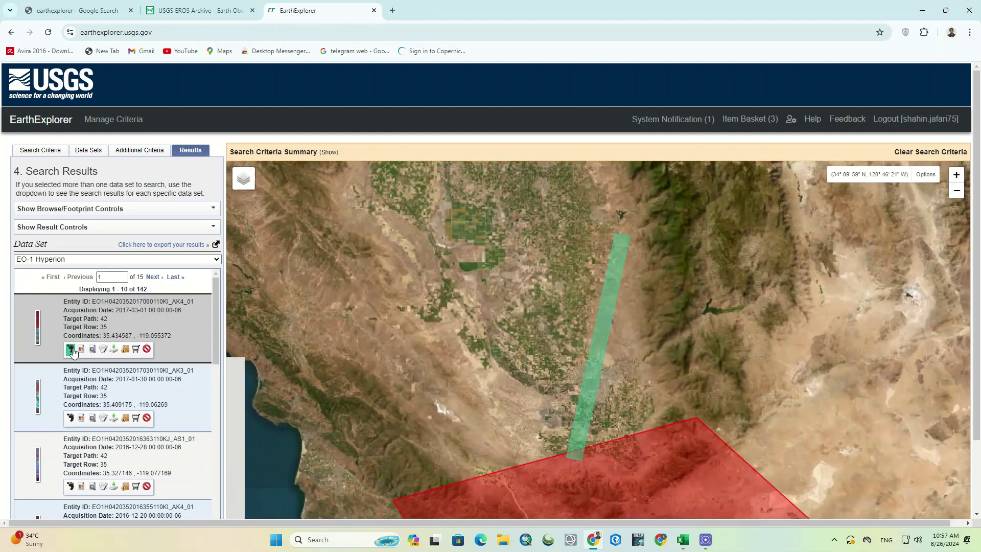
pyautogui.moveTo(446, 376); pyautogui.dragTo(375, 204)
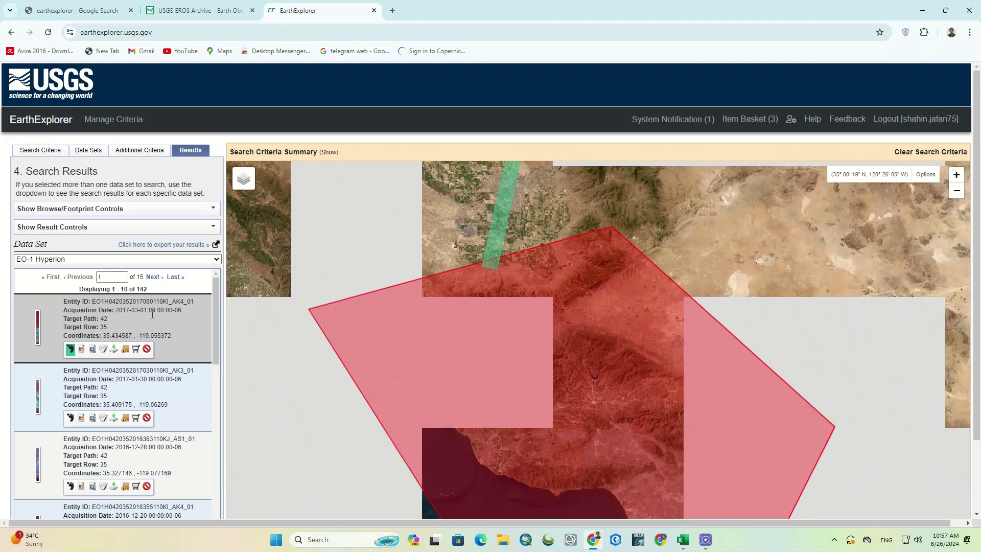
pyautogui.click(81, 348)
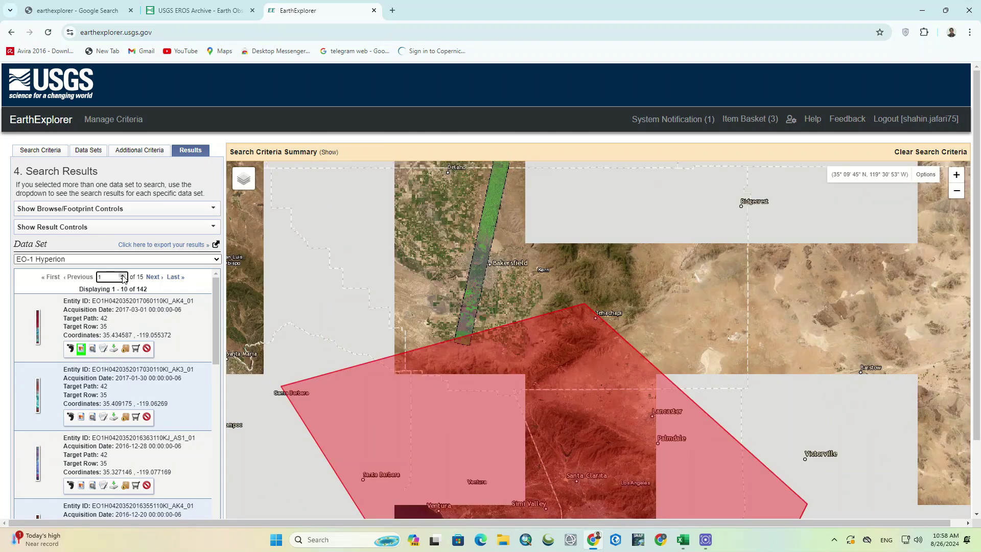
# Step: Overlay the 2016-02-11 scene from results page 2 over Simi Valley–Northridge
pyautogui.click(122, 275)
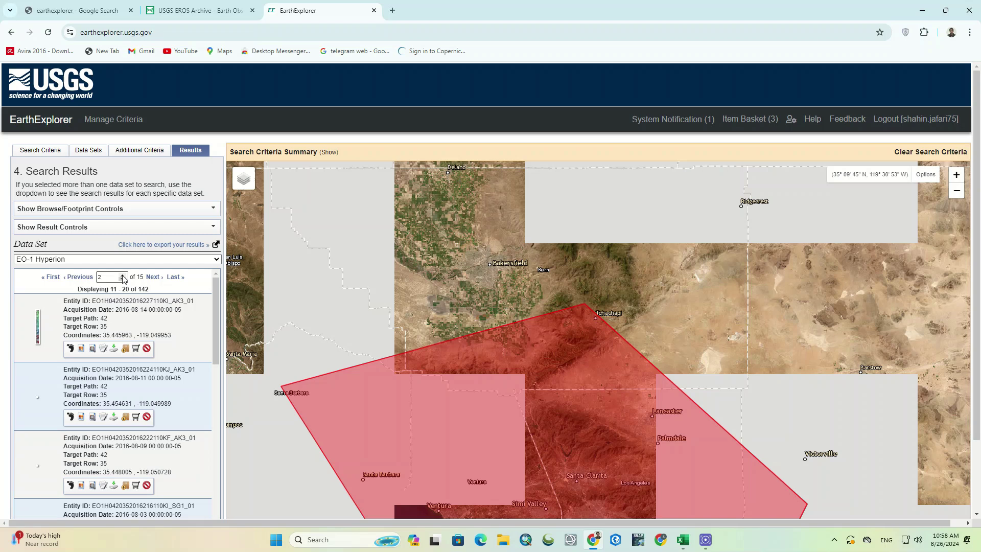
pyautogui.scroll(-3, 134, 336)
pyautogui.scroll(-1, 134, 335)
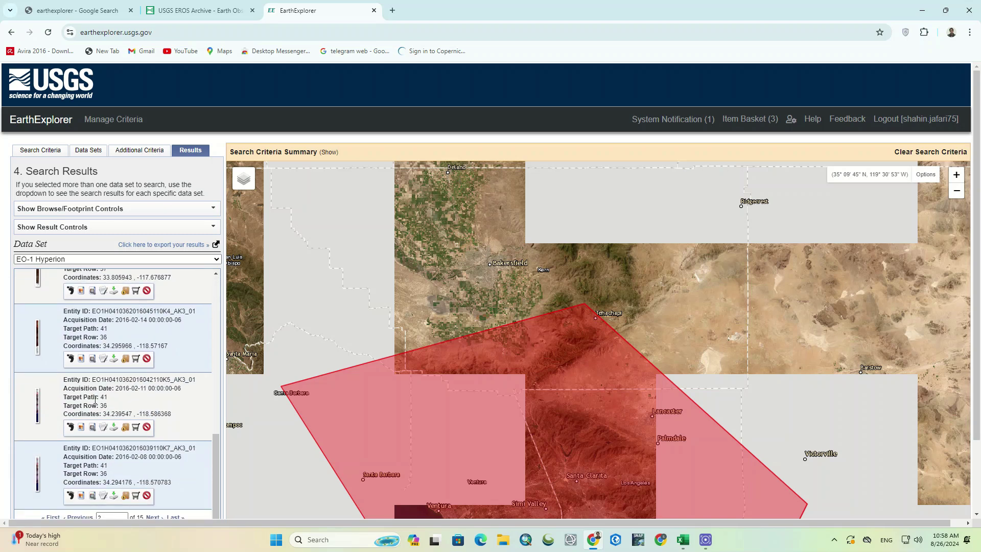
pyautogui.click(81, 427)
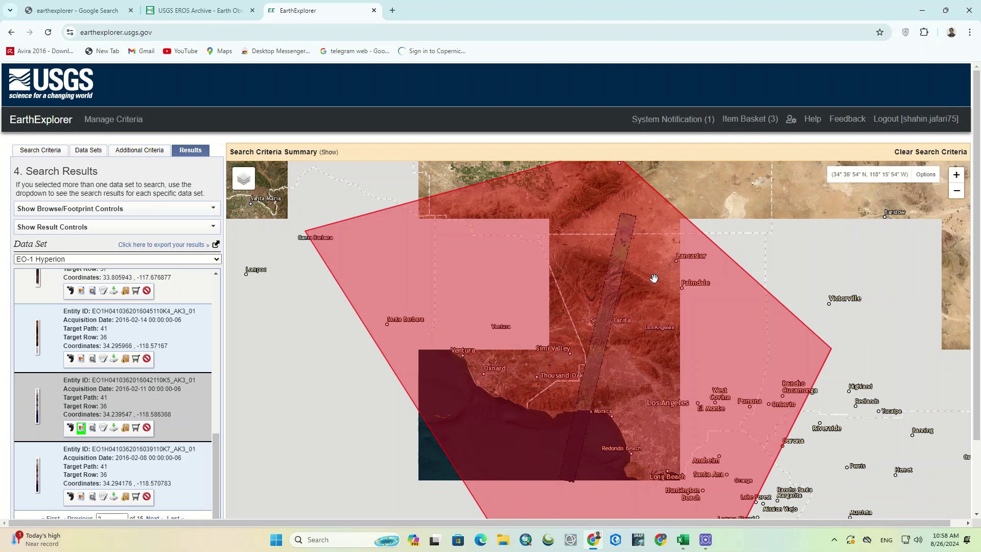
pyautogui.scroll(1, 628, 236)
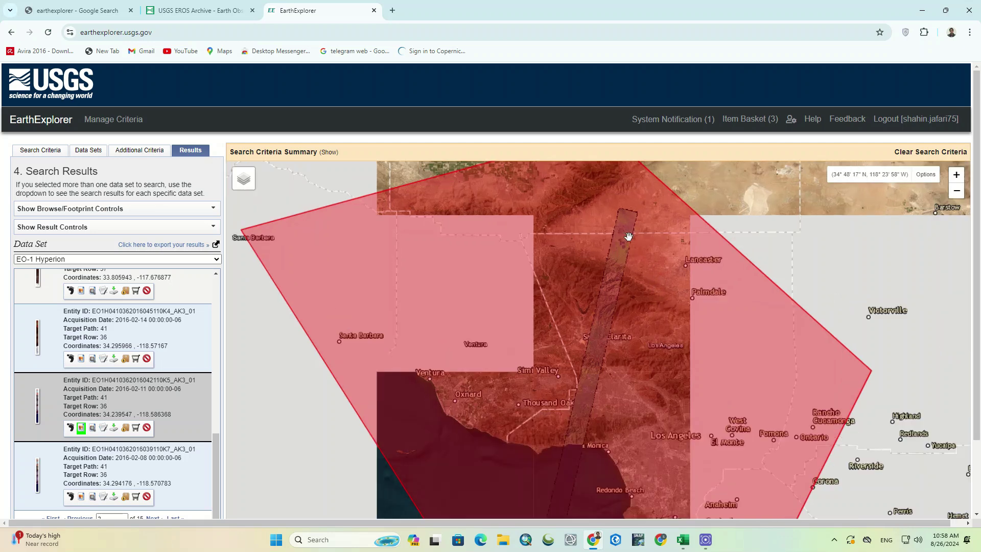
pyautogui.moveTo(622, 399); pyautogui.dragTo(624, 212)
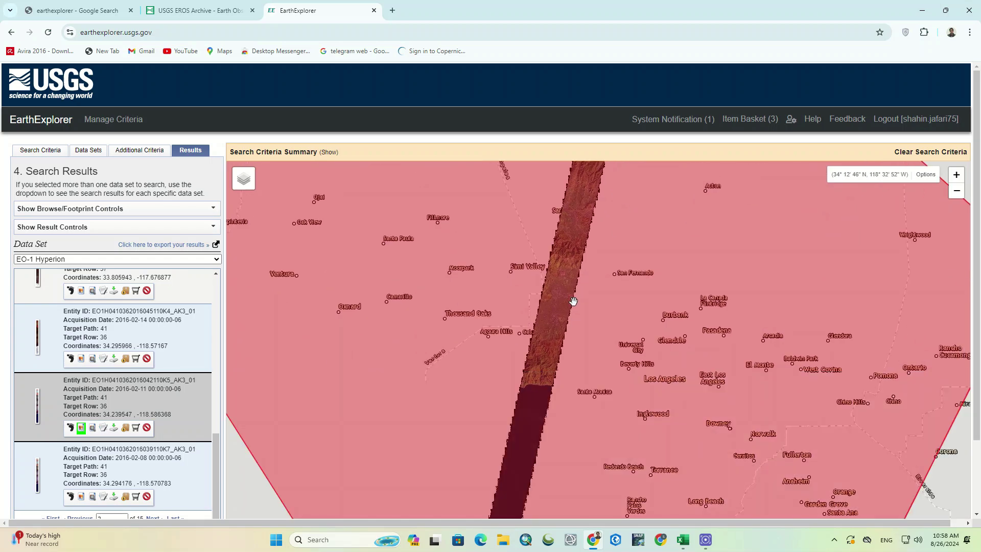
pyautogui.scroll(2, 567, 293)
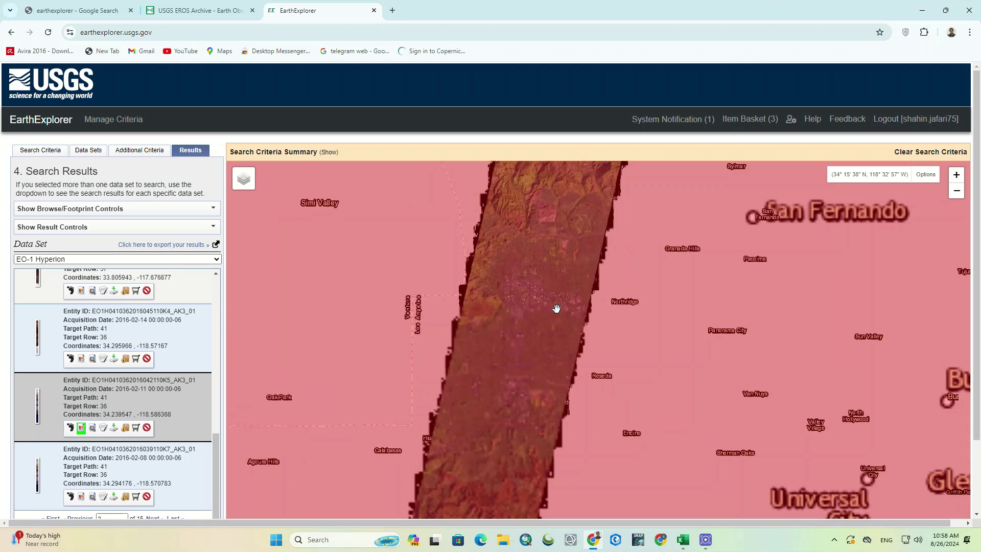
pyautogui.click(103, 429)
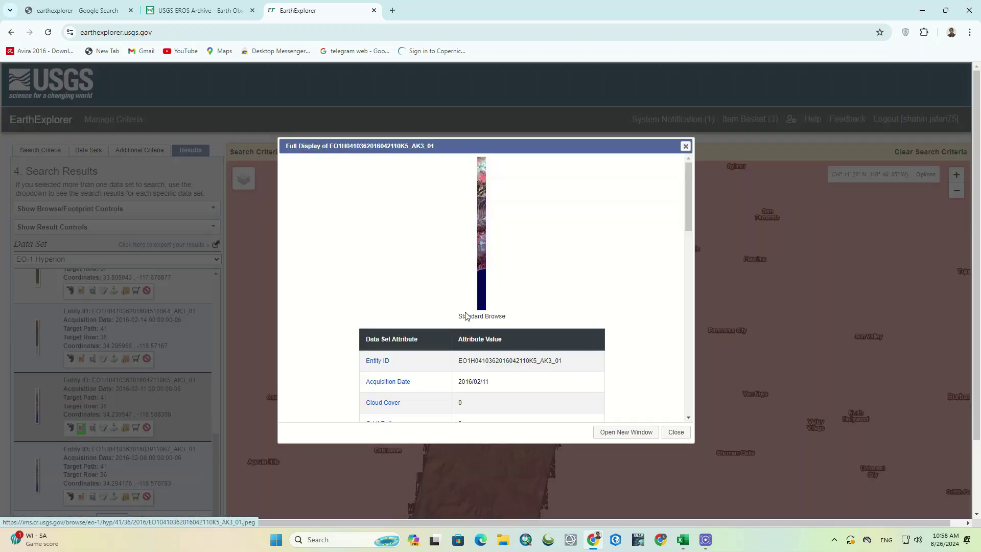
pyautogui.scroll(-1, 470, 318)
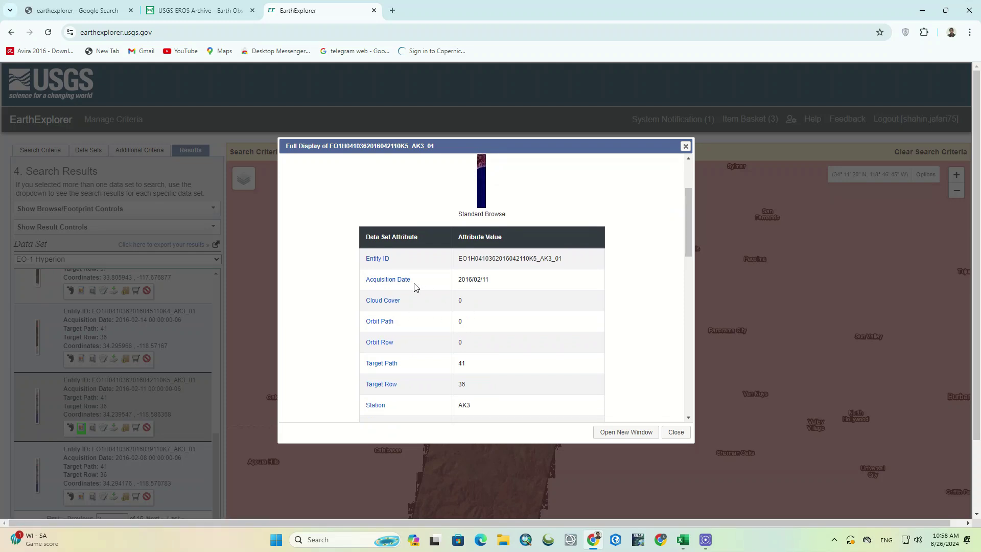
pyautogui.tripleClick(475, 280)
pyautogui.scroll(-2, 486, 302)
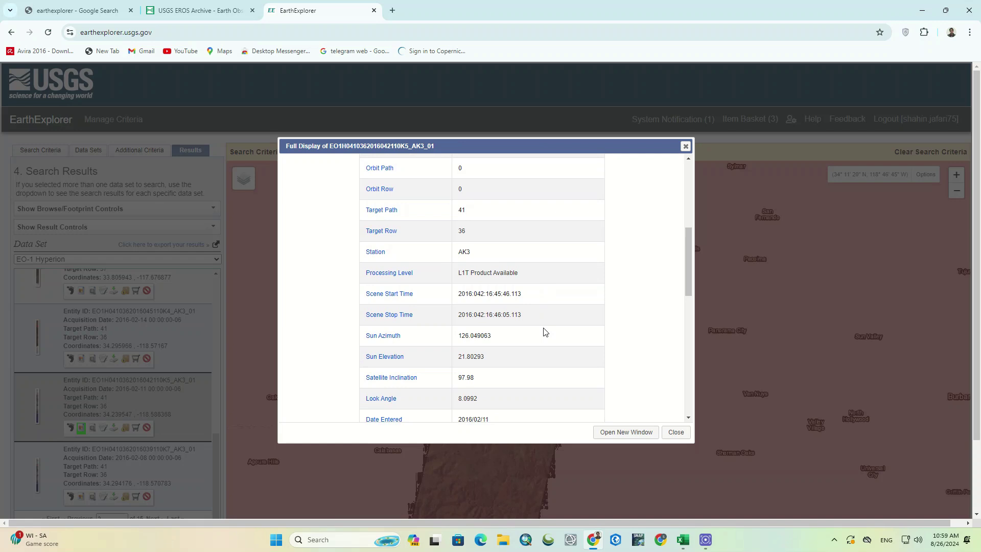
# Step: Close the scene metadata and move the map to the Malibu coastline
pyautogui.click(685, 146)
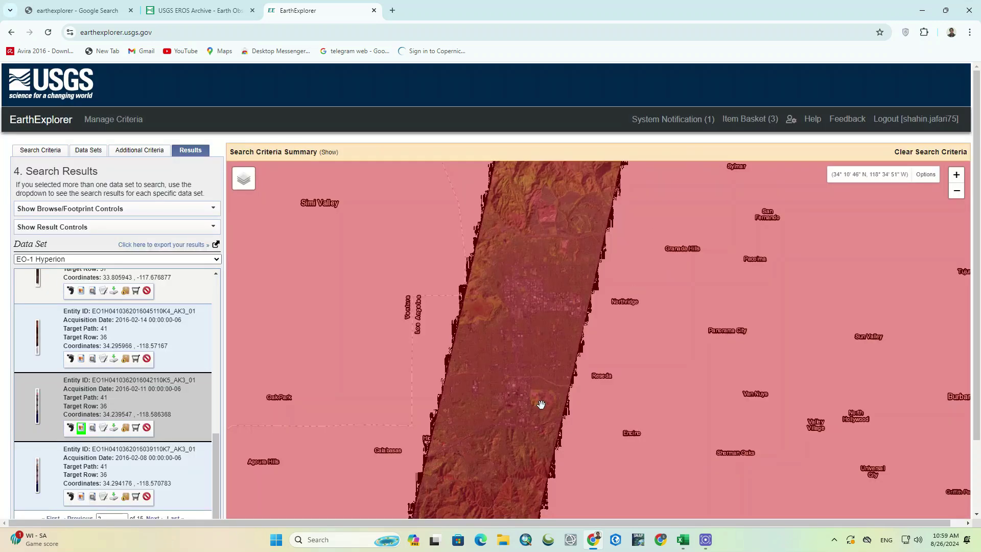
pyautogui.moveTo(534, 452); pyautogui.dragTo(540, 220)
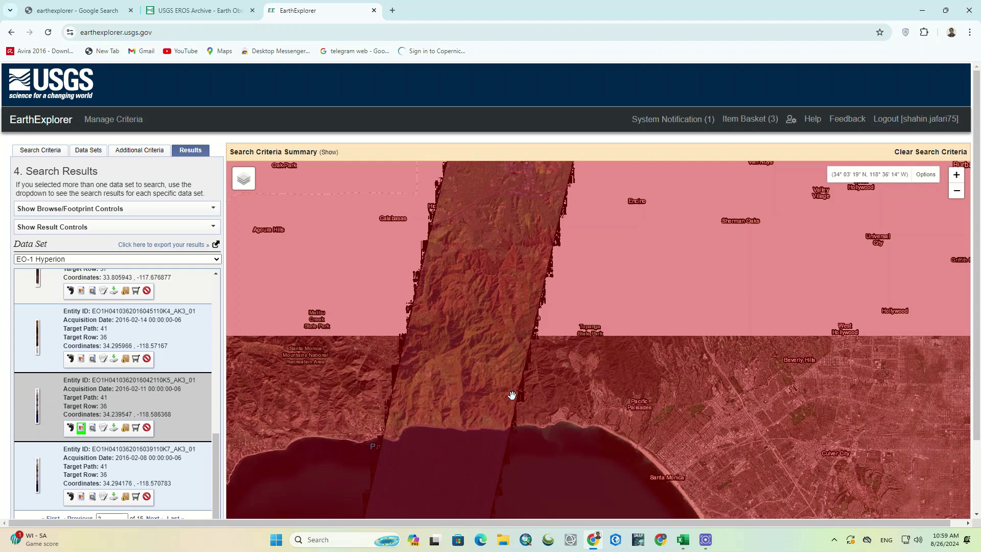
pyautogui.scroll(-1, 512, 394)
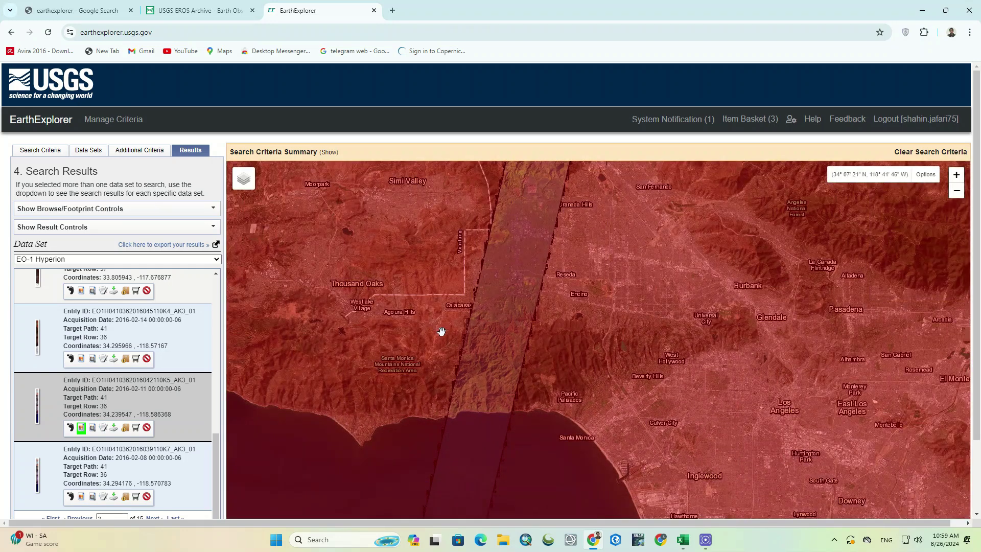
pyautogui.scroll(-1, 465, 409)
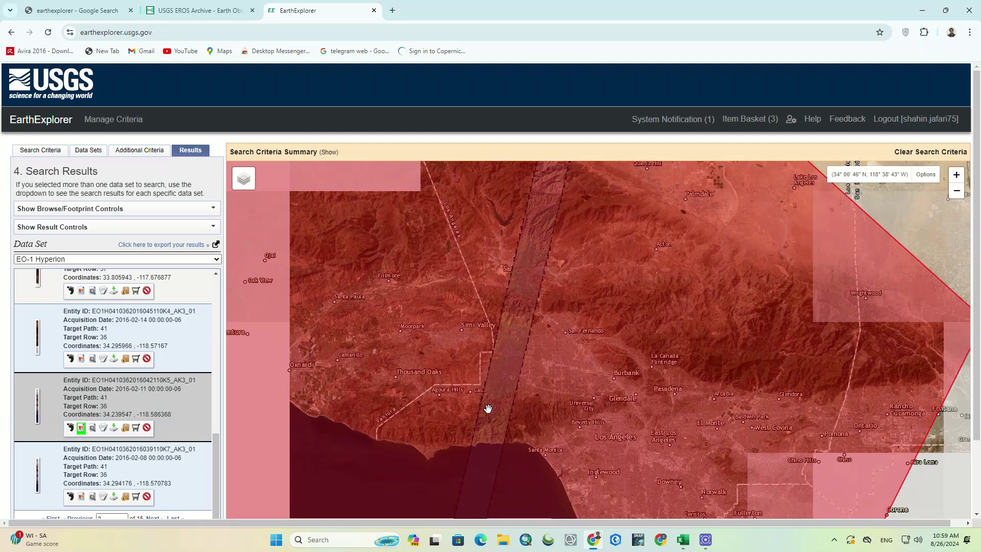
pyautogui.moveTo(487, 409); pyautogui.dragTo(461, 369)
# Step: Download the 281.38 MiB L1T Product in GeoTiff format and check its progress
pyautogui.click(113, 428)
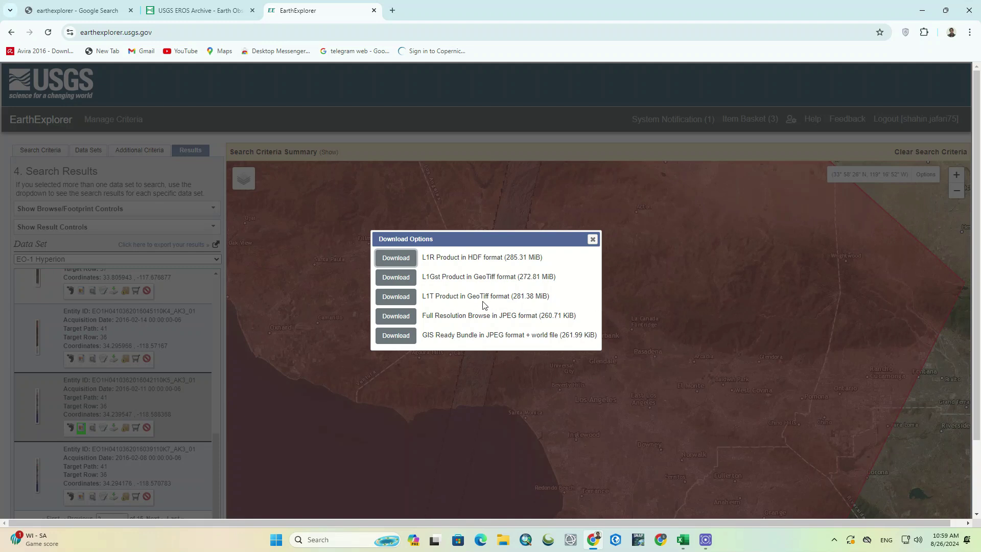
pyautogui.tripleClick(437, 297)
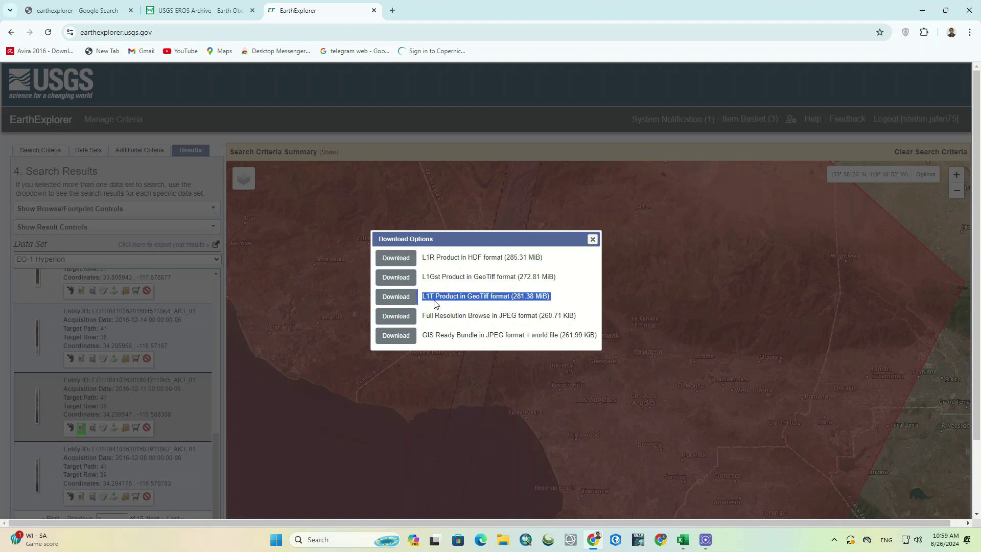
pyautogui.click(407, 301)
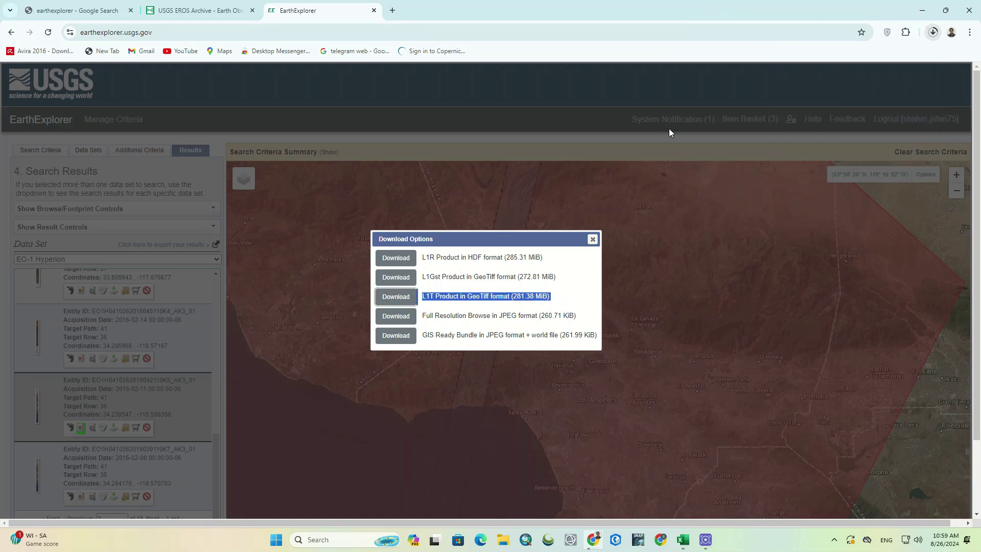
pyautogui.click(933, 33)
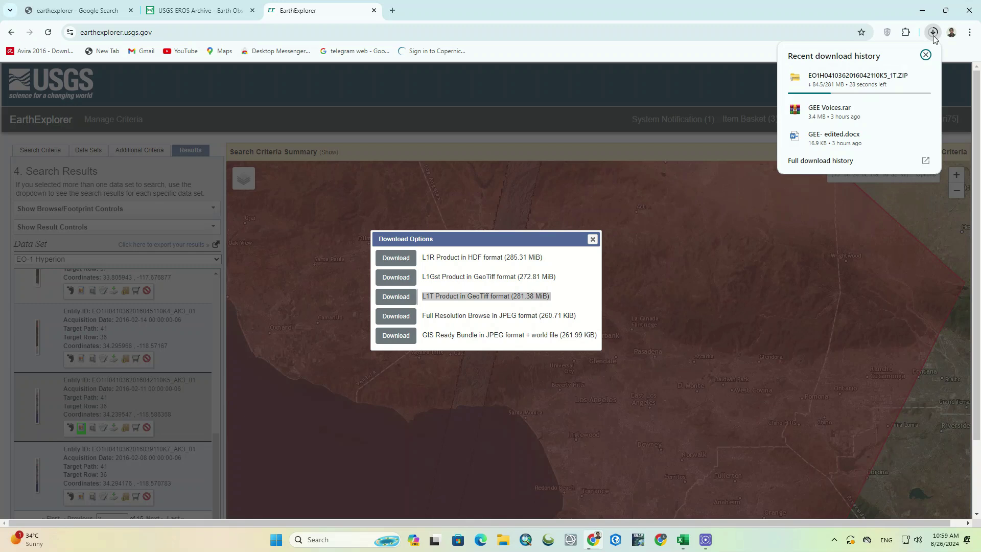
pyautogui.click(807, 120)
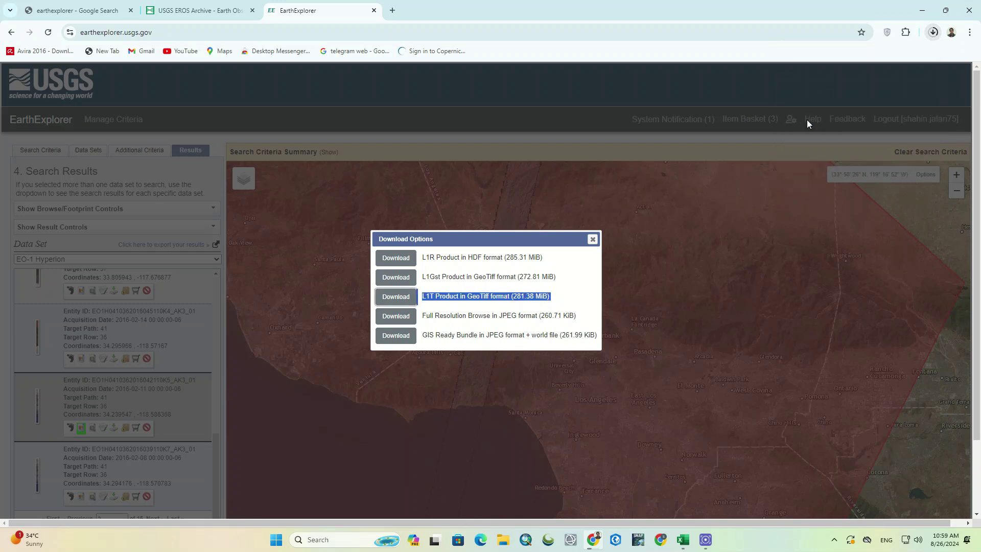
pyautogui.click(593, 239)
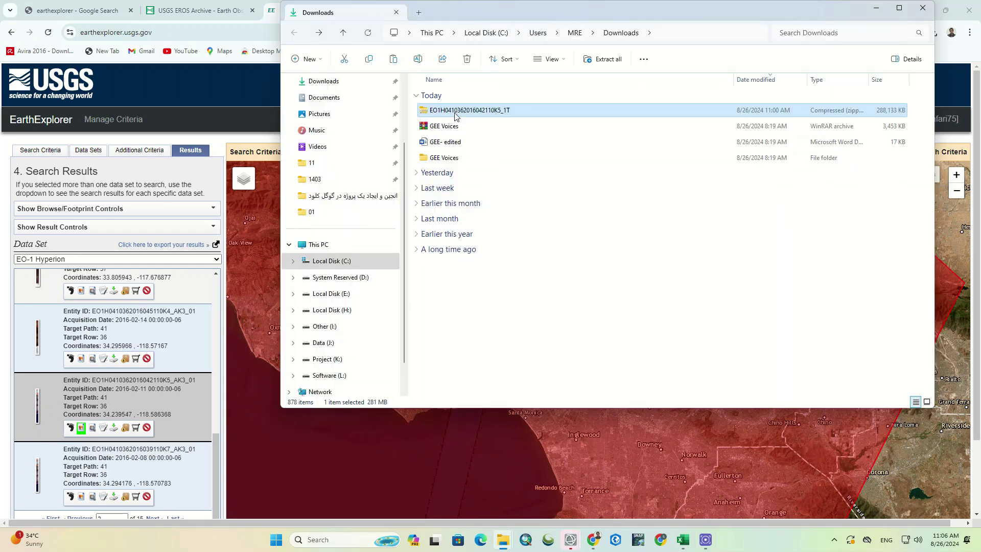
pyautogui.rightClick(459, 112)
pyautogui.moveTo(549, 347)
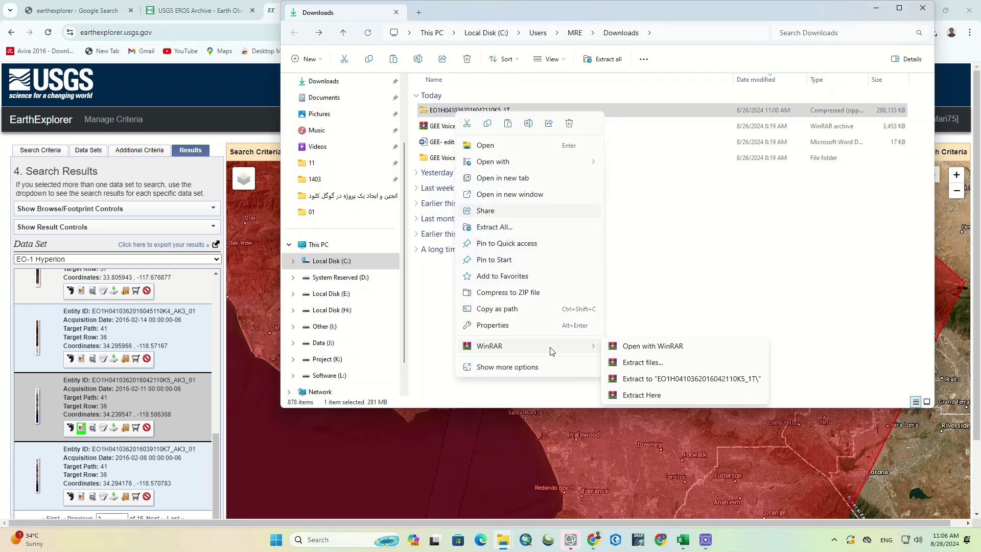
pyautogui.click(679, 380)
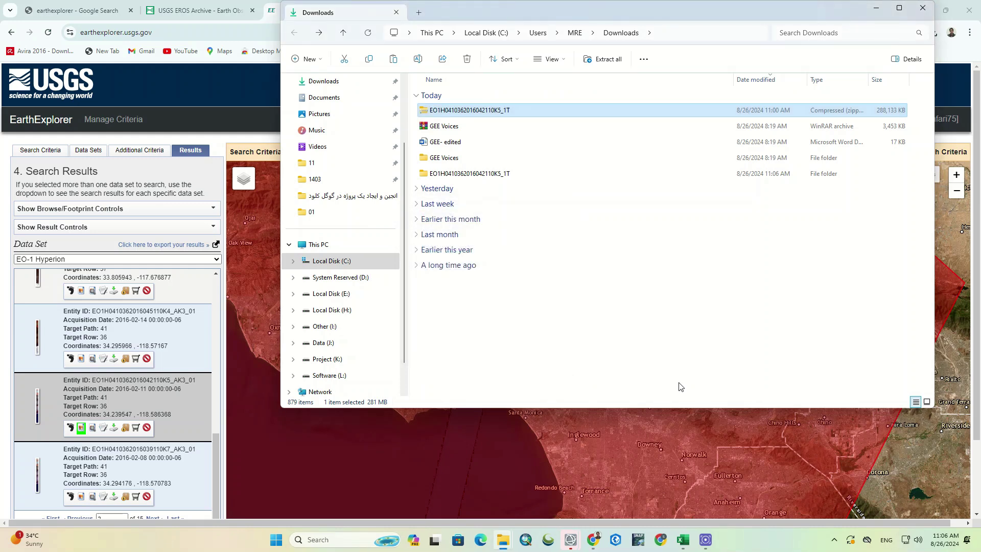
# Step: Open the extracted scene folder, browse its band TIFs, and select the MTL_L1T file
pyautogui.doubleClick(493, 173)
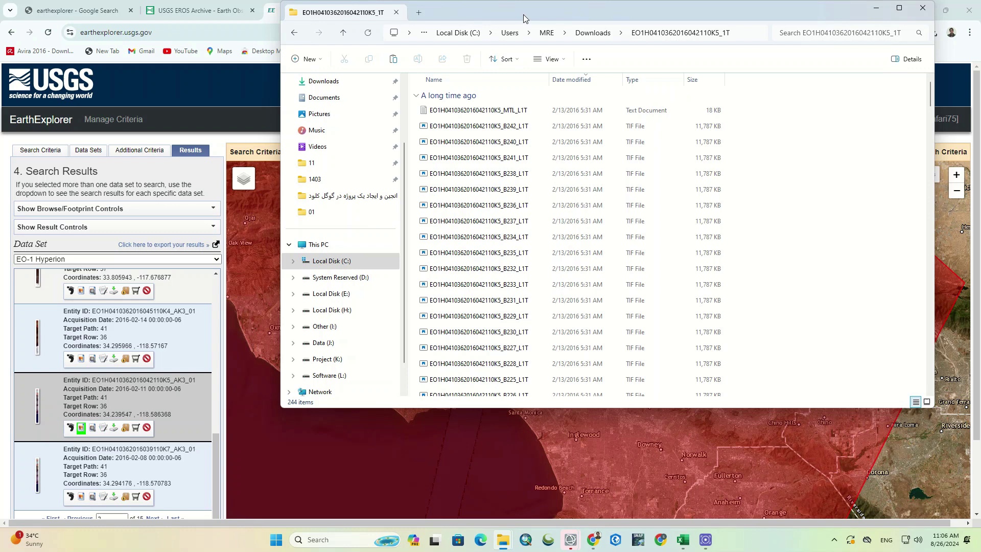
pyautogui.moveTo(523, 14); pyautogui.dragTo(448, 24)
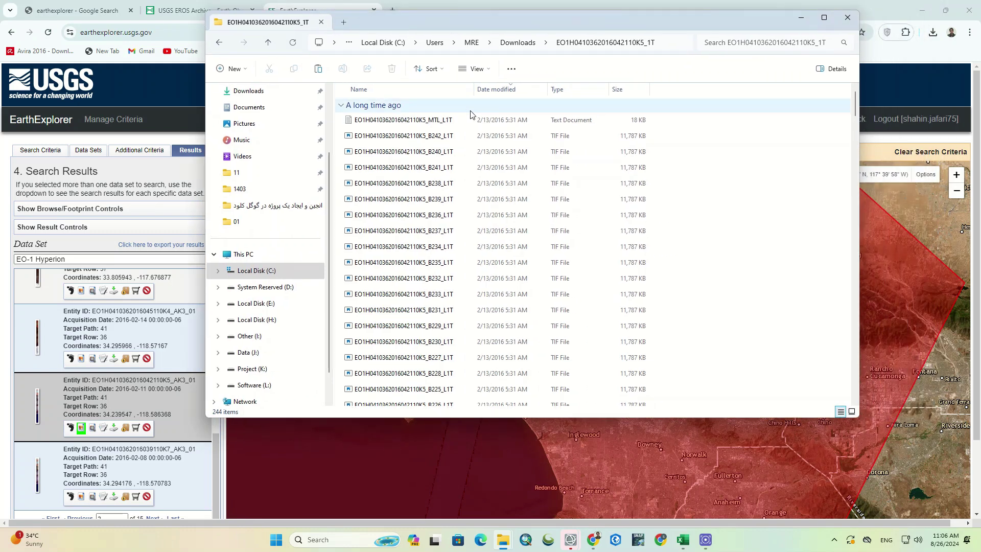
pyautogui.scroll(-20, 449, 246)
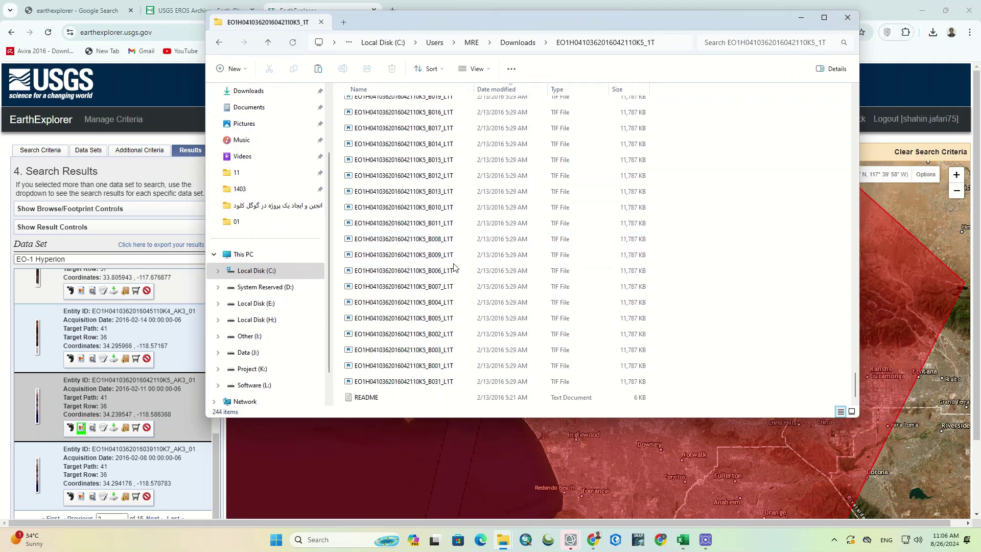
pyautogui.moveTo(856, 378); pyautogui.dragTo(822, 93)
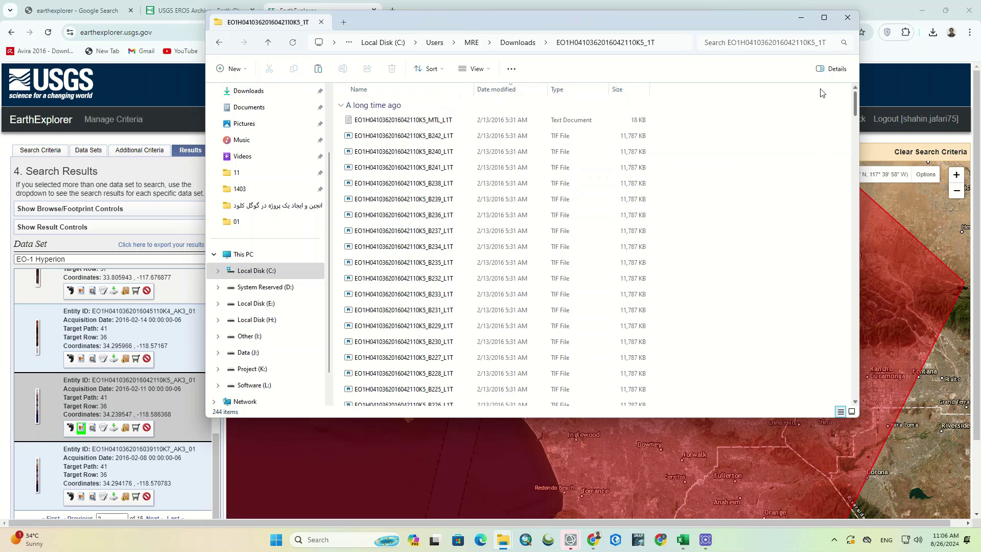
pyautogui.click(391, 122)
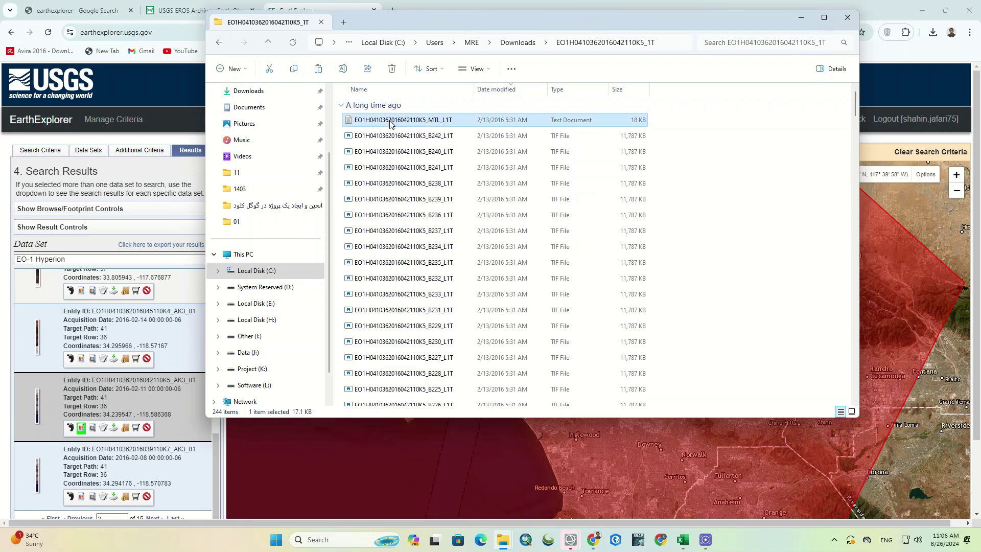
# Step: Read through the MTL_L1T metadata in Notepad, then close it
pyautogui.doubleClick(390, 123)
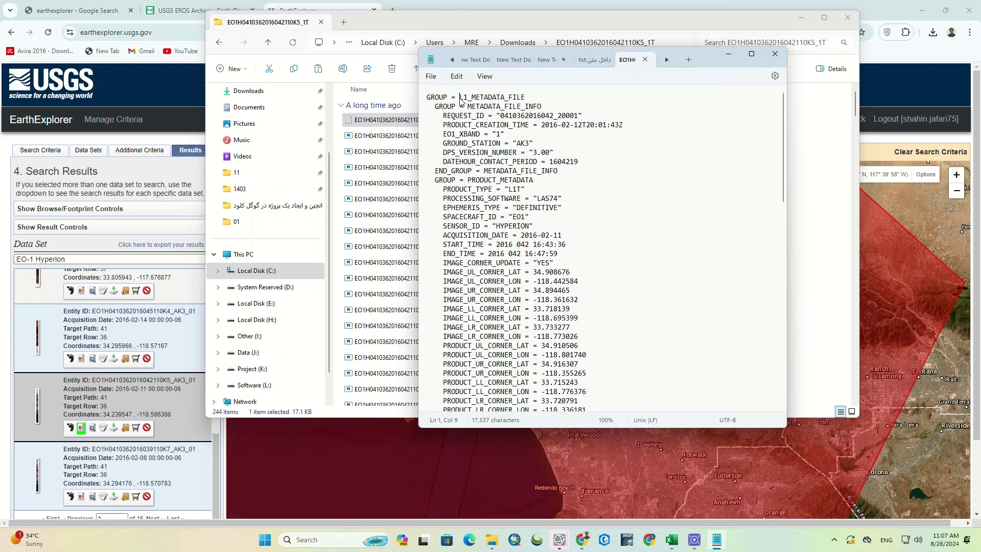
pyautogui.moveTo(460, 97); pyautogui.dragTo(549, 95)
pyautogui.click(591, 144)
pyautogui.scroll(-10, 624, 189)
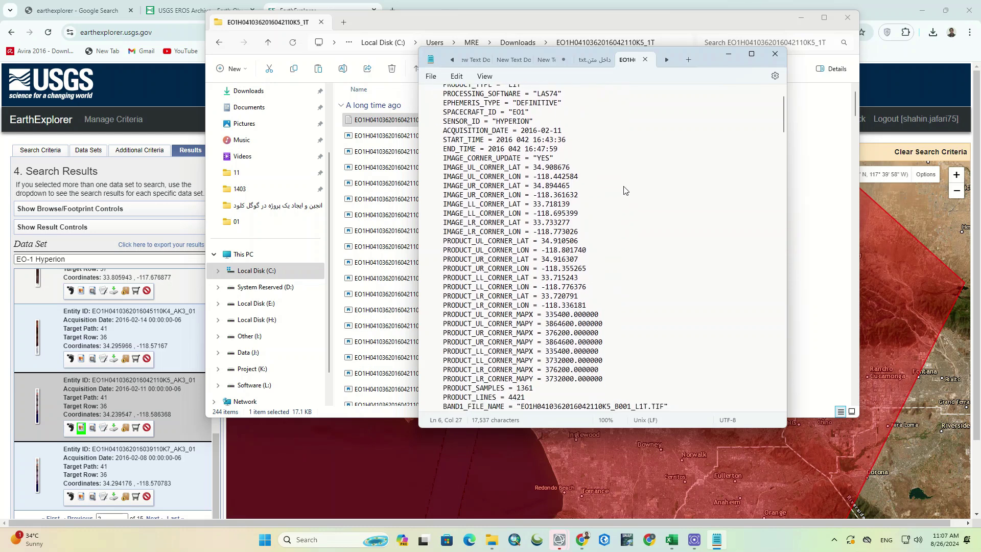
pyautogui.scroll(-20, 624, 189)
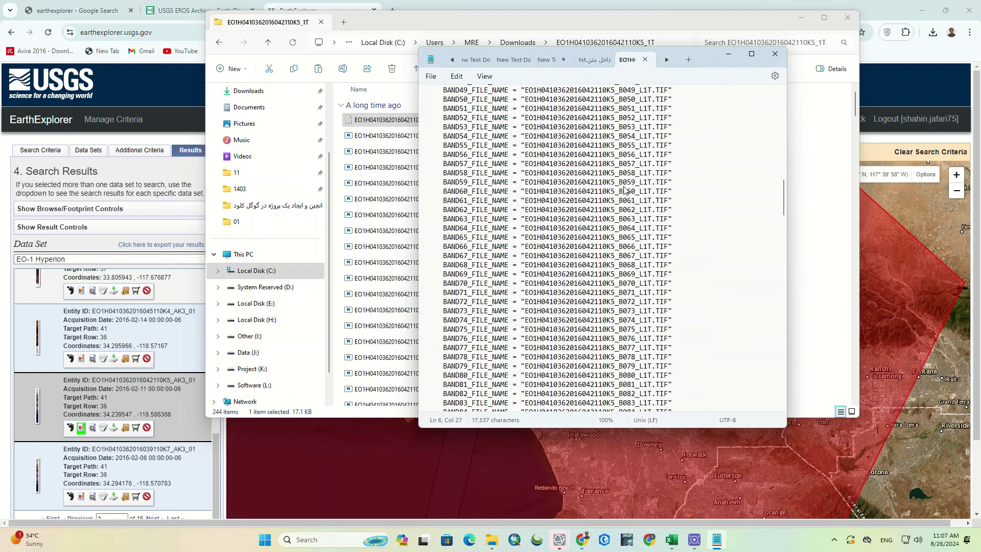
pyautogui.scroll(-20, 624, 189)
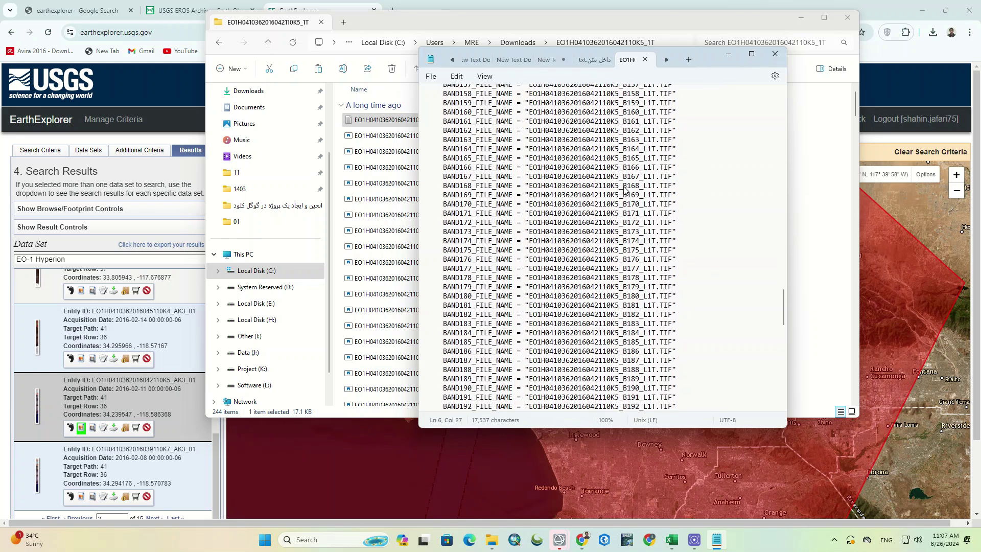
pyautogui.scroll(-15, 625, 190)
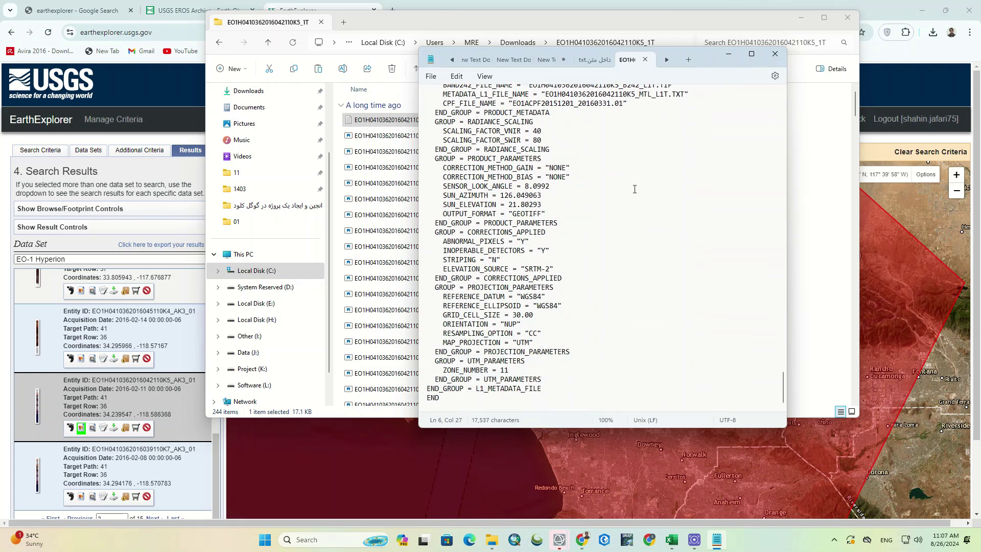
pyautogui.click(775, 54)
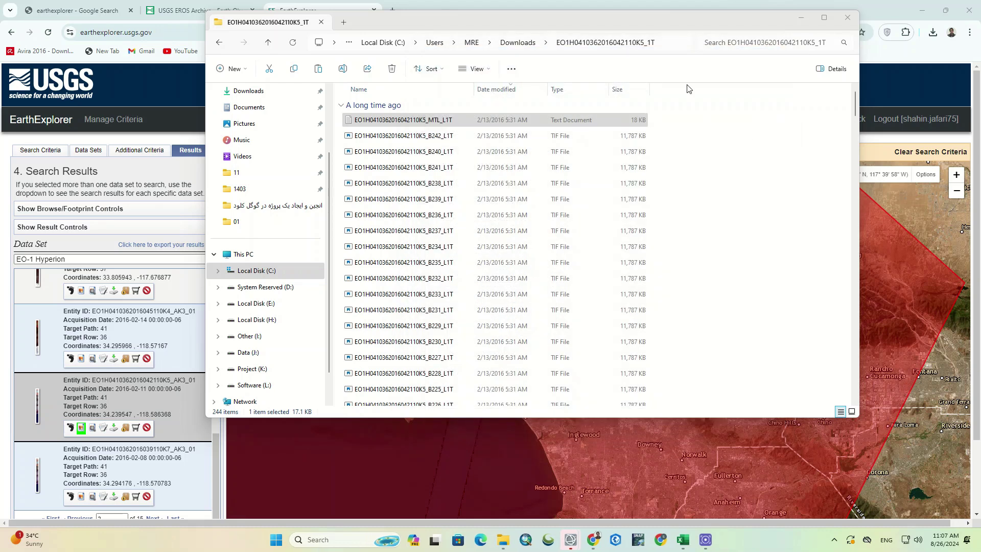
# Step: Copy the scene folder's full path from the Explorer address bar
pyautogui.click(669, 44)
pyautogui.hotkey('ctrl', 'c')
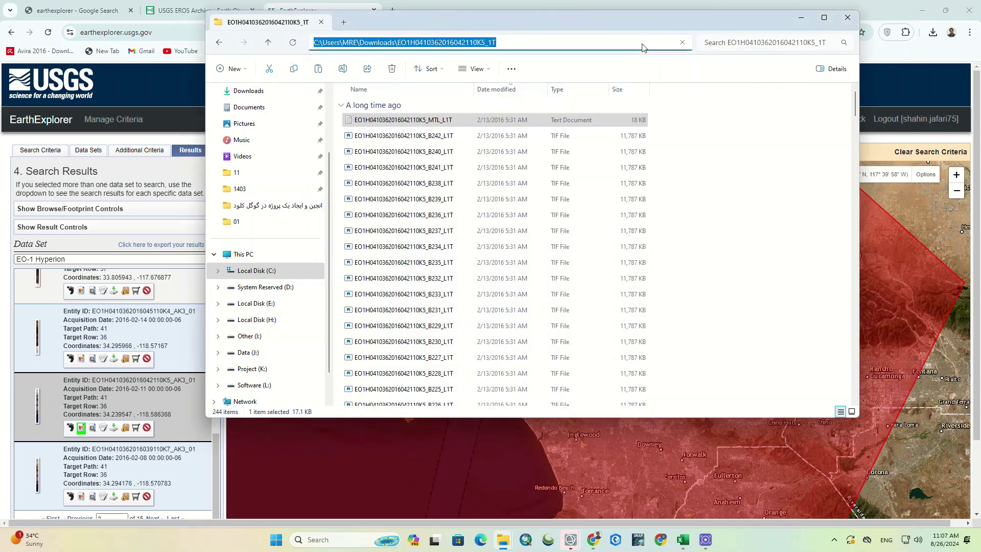
pyautogui.rightClick(644, 48)
pyautogui.click(655, 73)
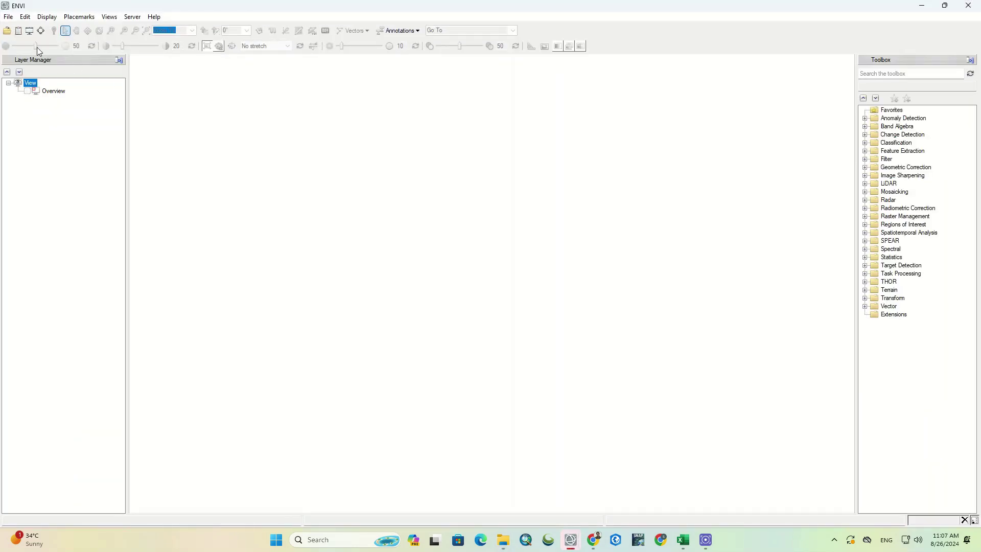
# Step: Open the scene folder's MTL_L1T metadata file in ENVI's Data Manager to load the 242-band Hyperion image
pyautogui.click(19, 31)
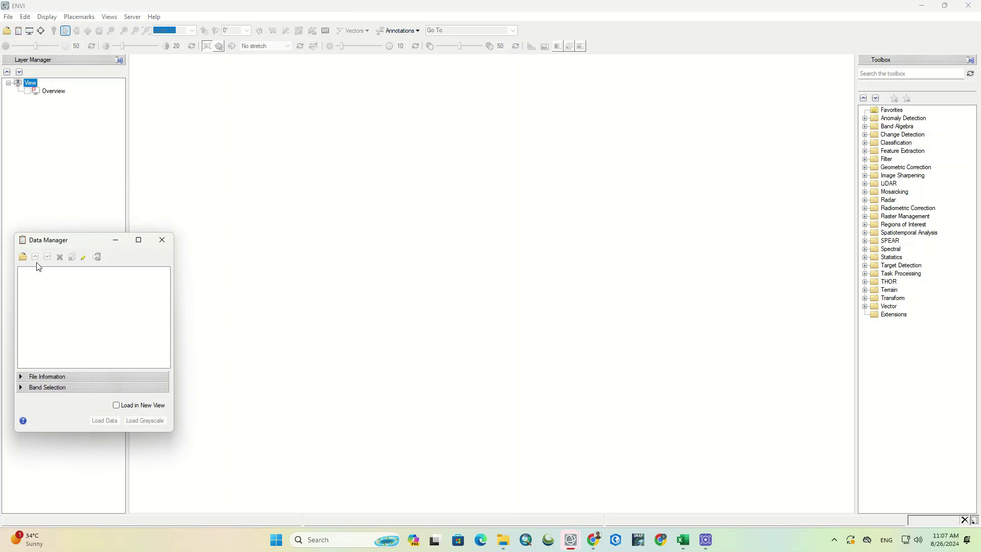
pyautogui.click(23, 257)
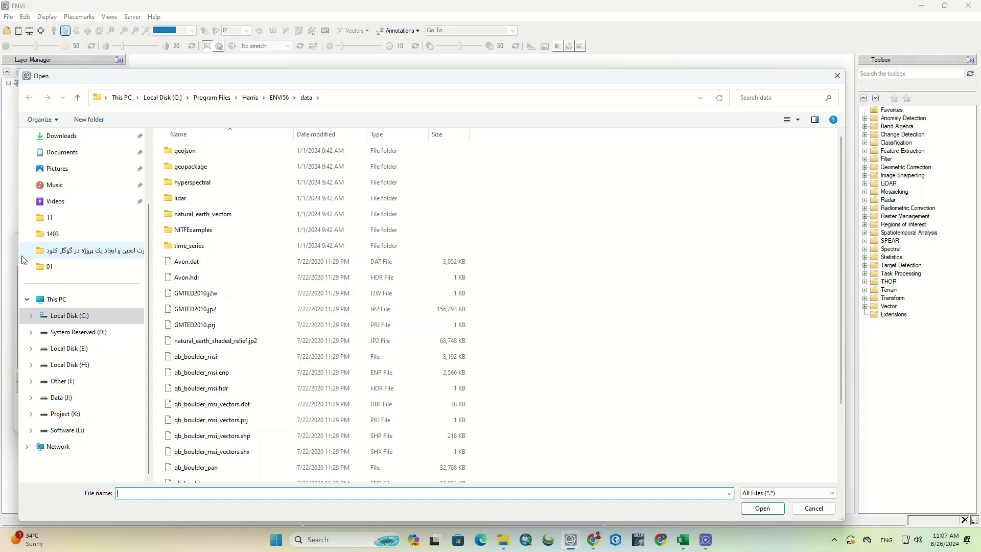
pyautogui.hotkey('ctrl', 'v')
pyautogui.click(658, 420)
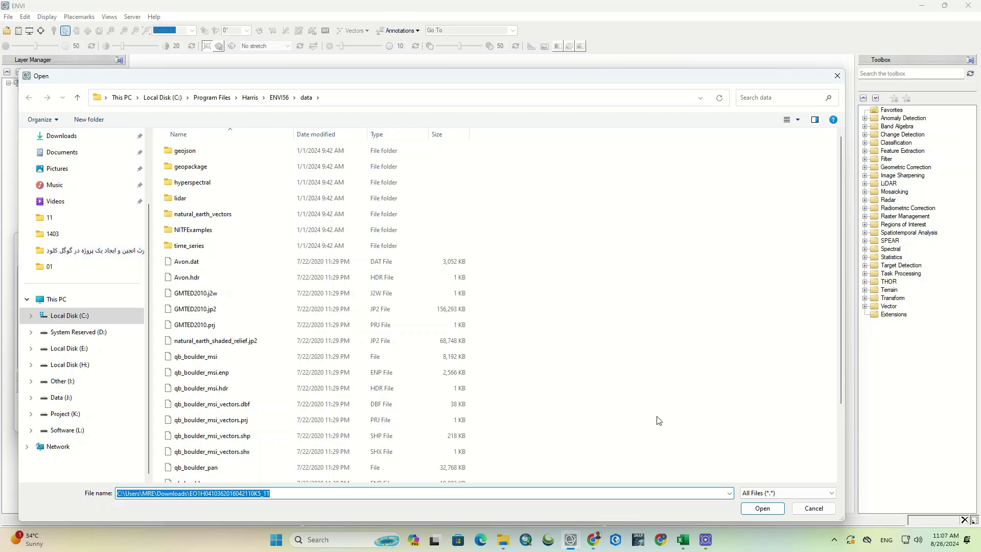
pyautogui.press('Return')
pyautogui.click(277, 168)
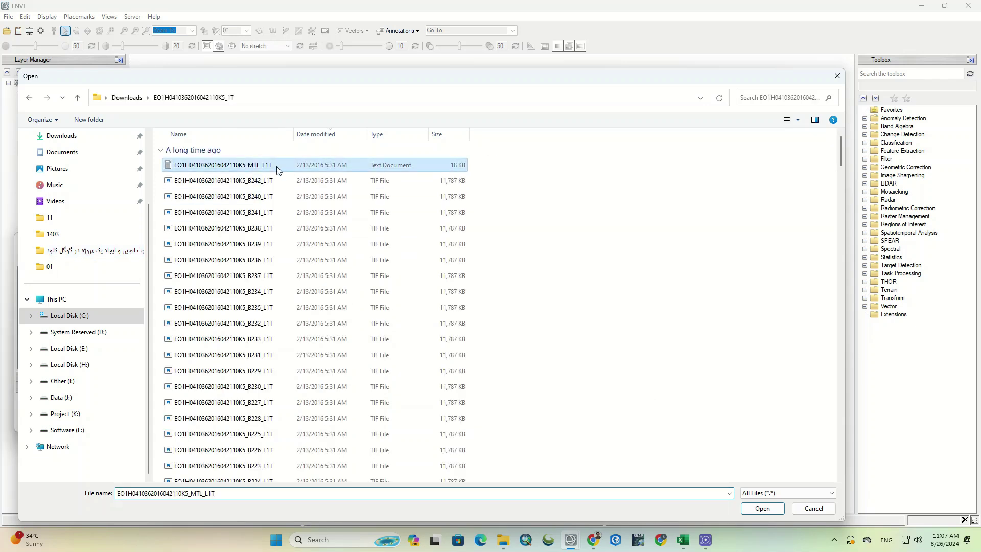
pyautogui.doubleClick(276, 165)
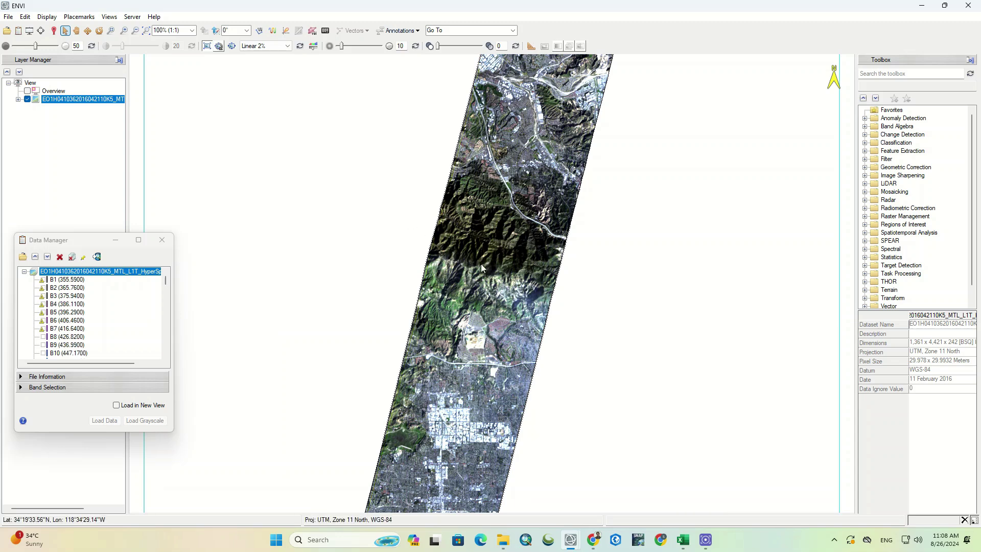
pyautogui.scroll(6, 480, 264)
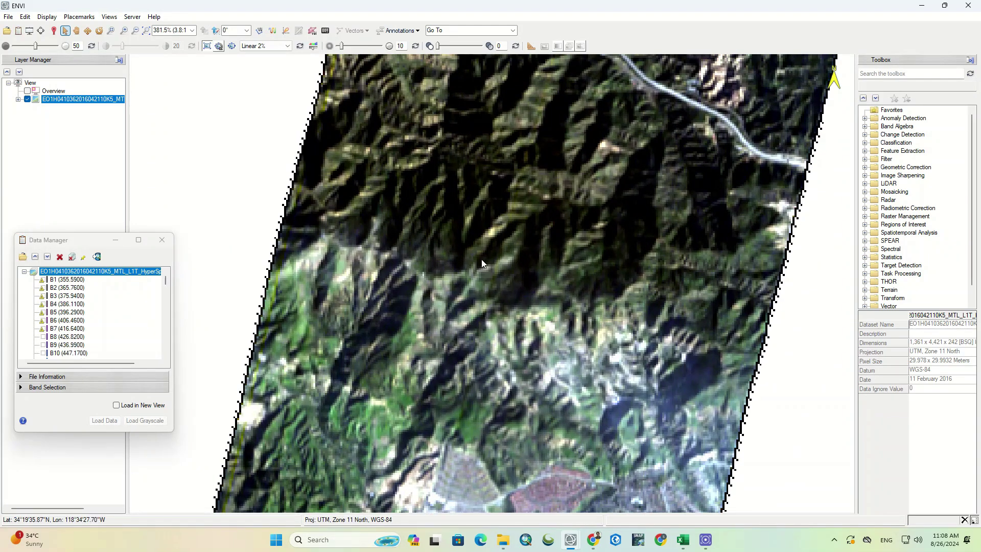
pyautogui.scroll(-1, 481, 264)
pyautogui.moveTo(561, 104); pyautogui.dragTo(438, 421)
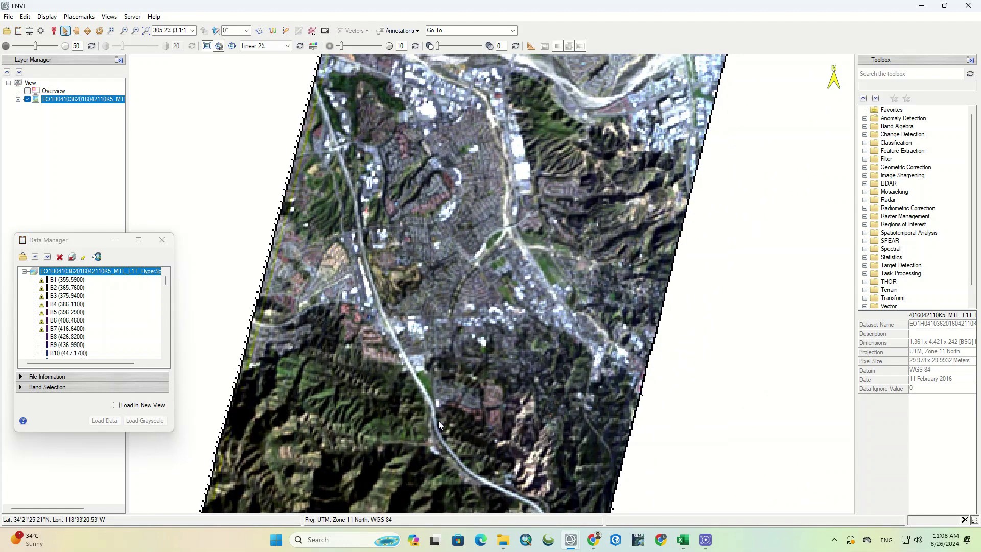
pyautogui.moveTo(546, 99)
pyautogui.mouseDown()
pyautogui.moveTo(522, 292)
pyautogui.moveTo(490, 396)
pyautogui.mouseUp()
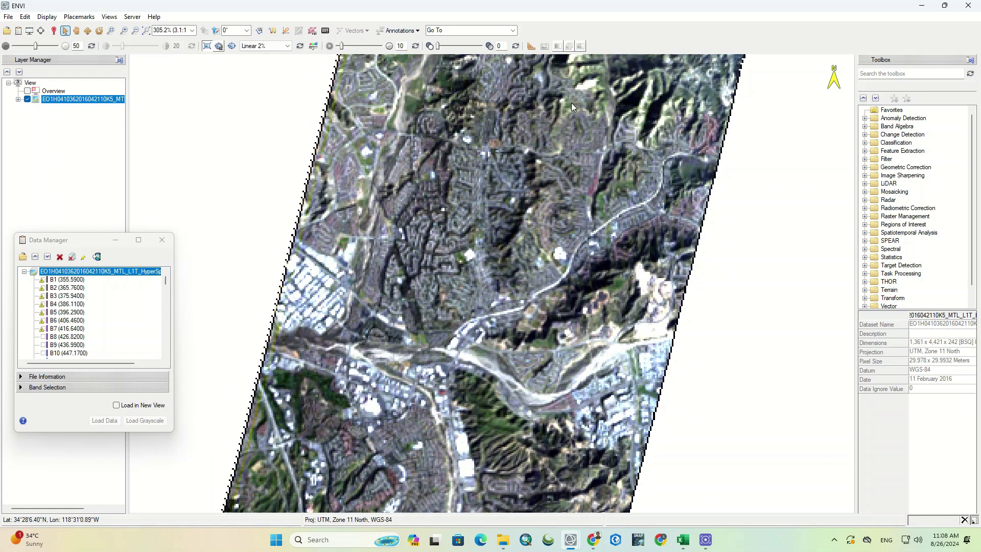
pyautogui.moveTo(571, 102); pyautogui.dragTo(475, 371)
pyautogui.moveTo(581, 62); pyautogui.dragTo(522, 235)
pyautogui.scroll(-1, 562, 148)
pyautogui.scroll(-5, 522, 235)
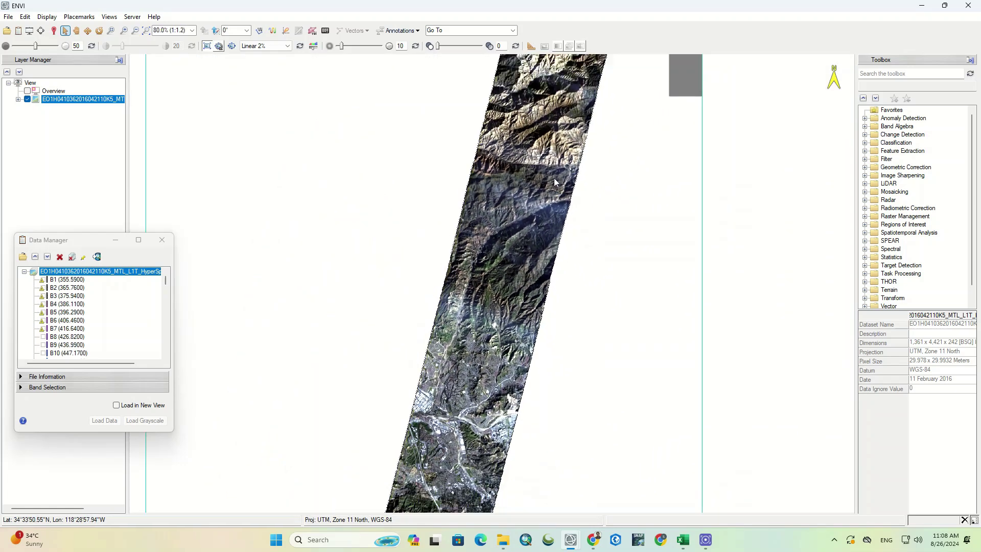
pyautogui.moveTo(536, 115); pyautogui.dragTo(455, 413)
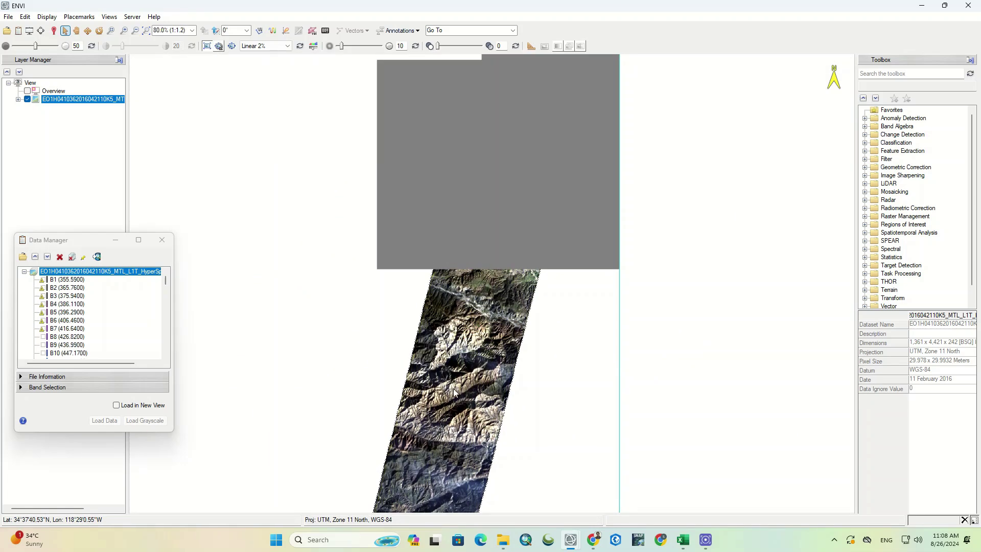
pyautogui.scroll(-1, 543, 134)
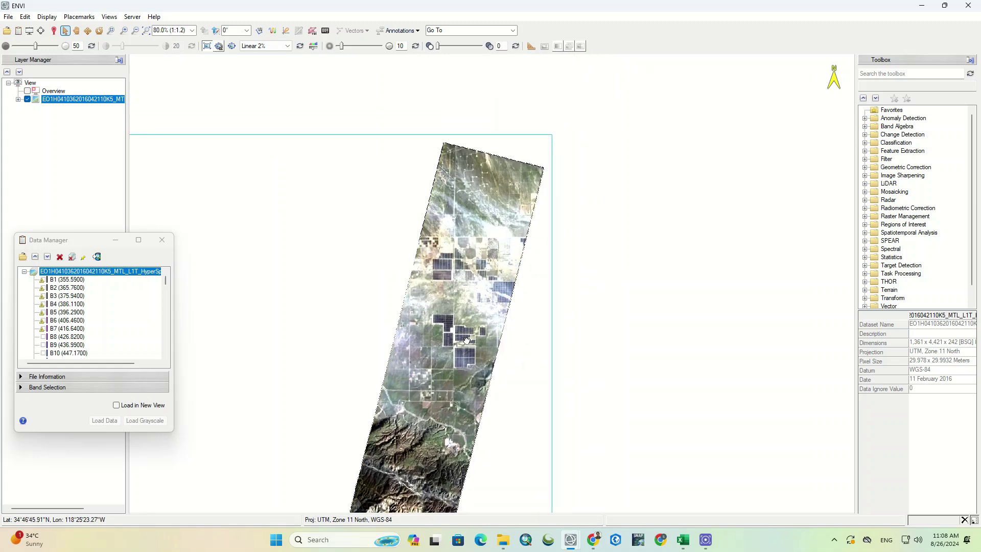
pyautogui.moveTo(545, 230); pyautogui.dragTo(546, 76)
pyautogui.scroll(-4, 529, 125)
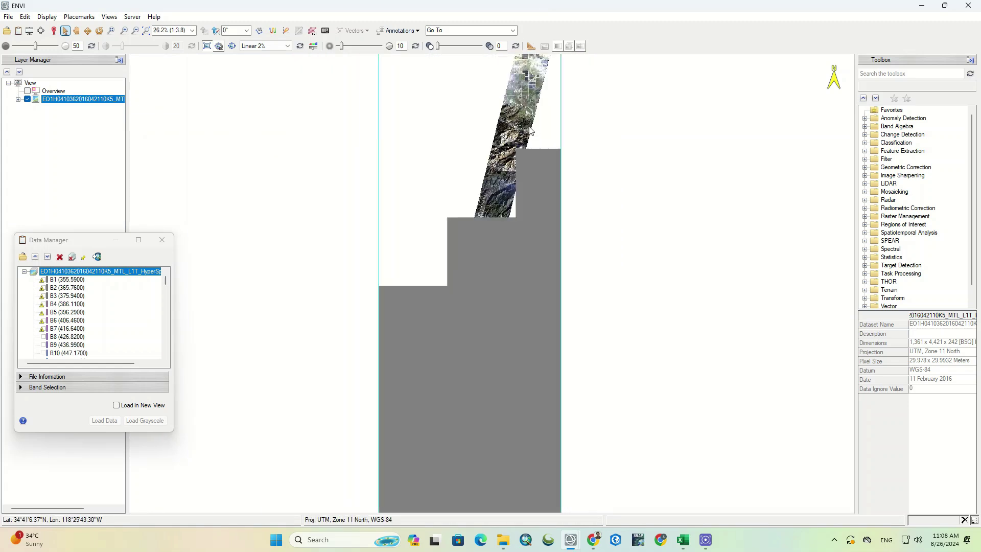